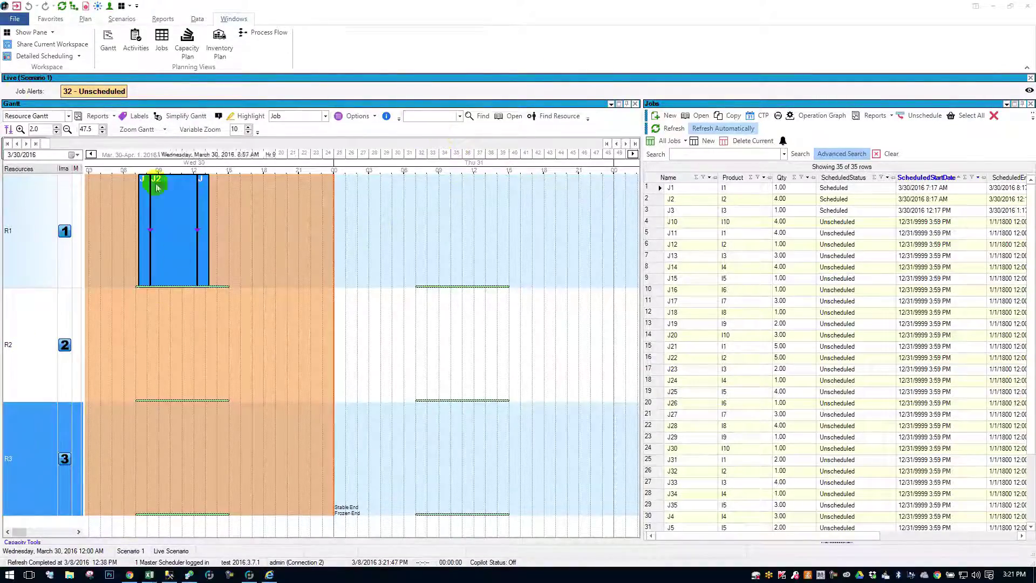
- Zoom into J1–J3 and reposition them on R1 so J2 starts 8:46 AM and J3 1:04 PM
click(85, 19)
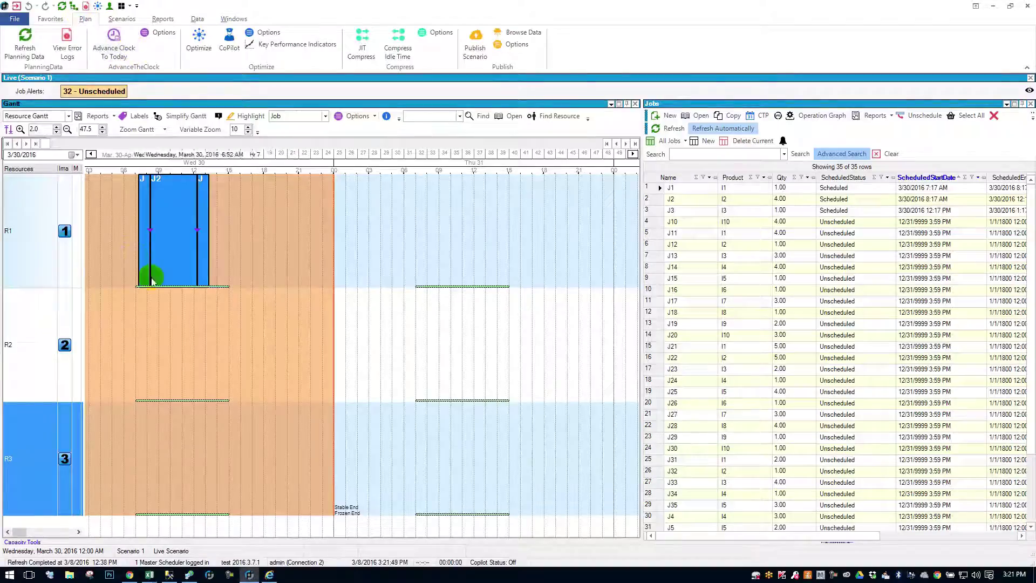
mouse_move(159, 194)
mouse_down()
mouse_move(190, 262)
mouse_move(151, 238)
mouse_move(200, 192)
mouse_move(250, 169)
mouse_move(166, 157)
mouse_up()
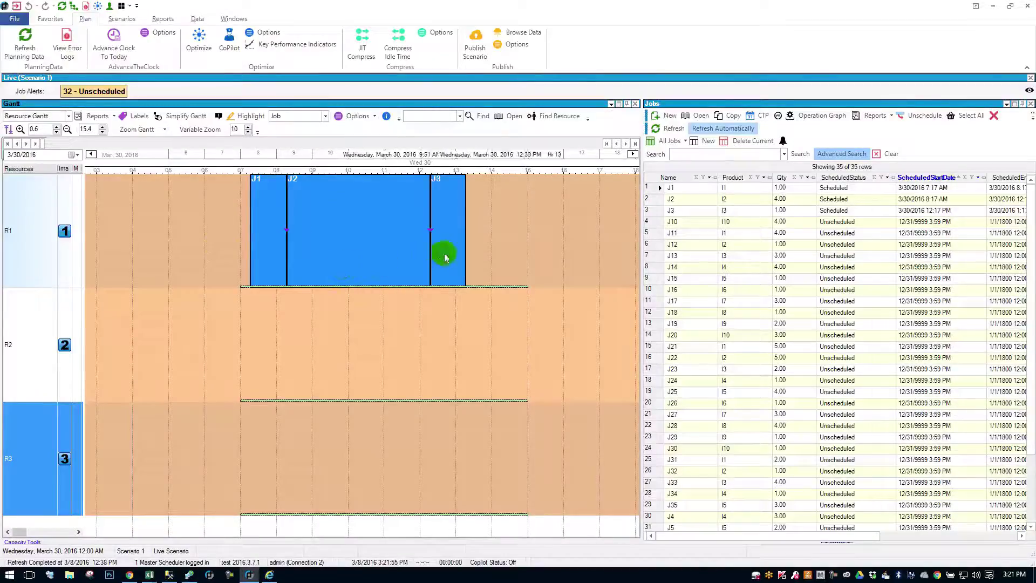
drag(443, 253, 511, 257)
drag(381, 247, 424, 246)
click(273, 224)
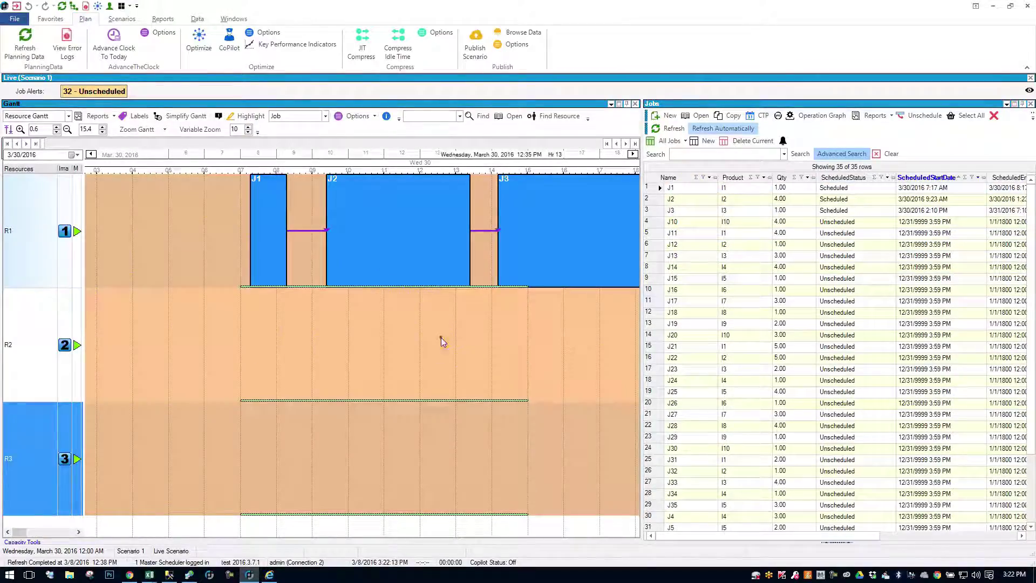
drag(441, 337, 362, 338)
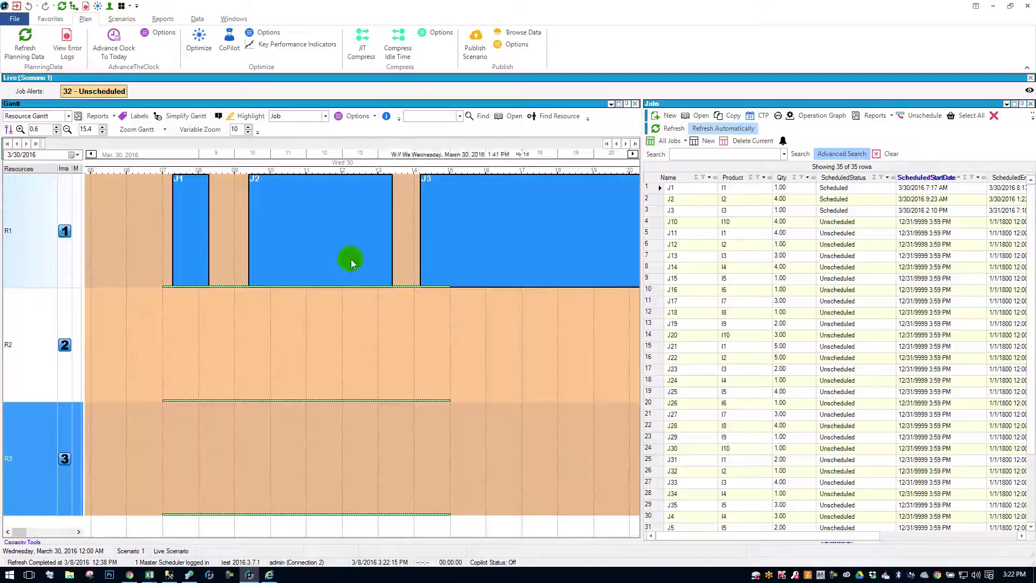
drag(351, 259, 326, 262)
drag(450, 259, 411, 258)
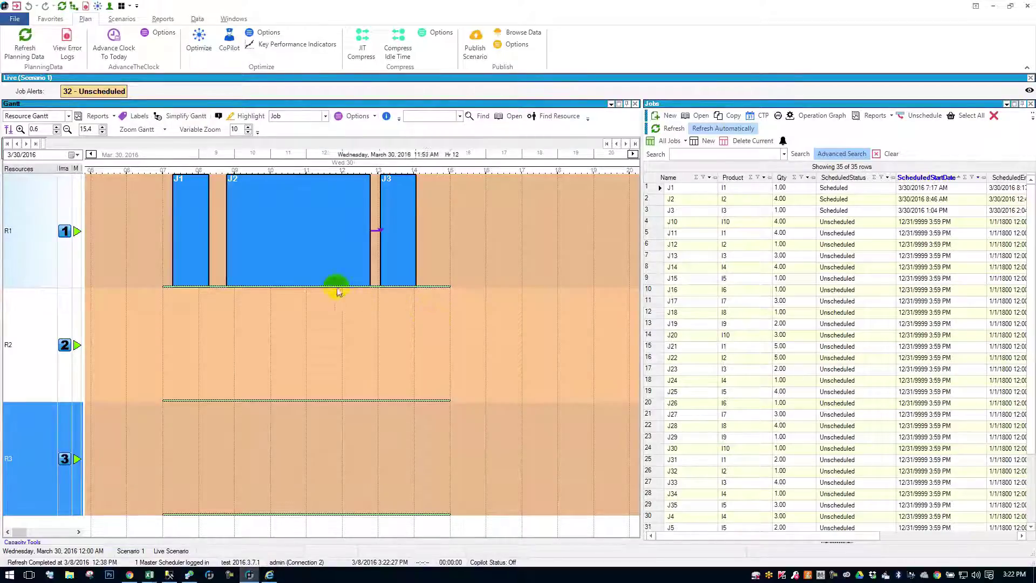
- Push J2 to about 9:25 AM and try J1 at 8:37 AM, then about 7:23 AM
click(326, 275)
drag(326, 275, 347, 270)
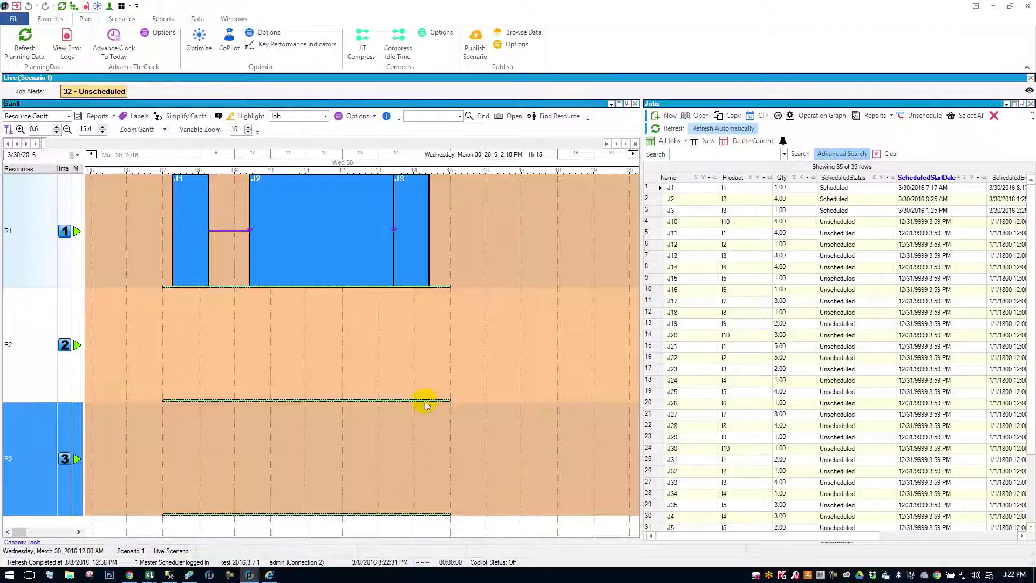
mouse_move(201, 262)
mouse_down()
mouse_move(242, 259)
mouse_move(241, 289)
mouse_move(234, 268)
mouse_move(192, 268)
mouse_up()
click(328, 263)
click(422, 267)
click(271, 268)
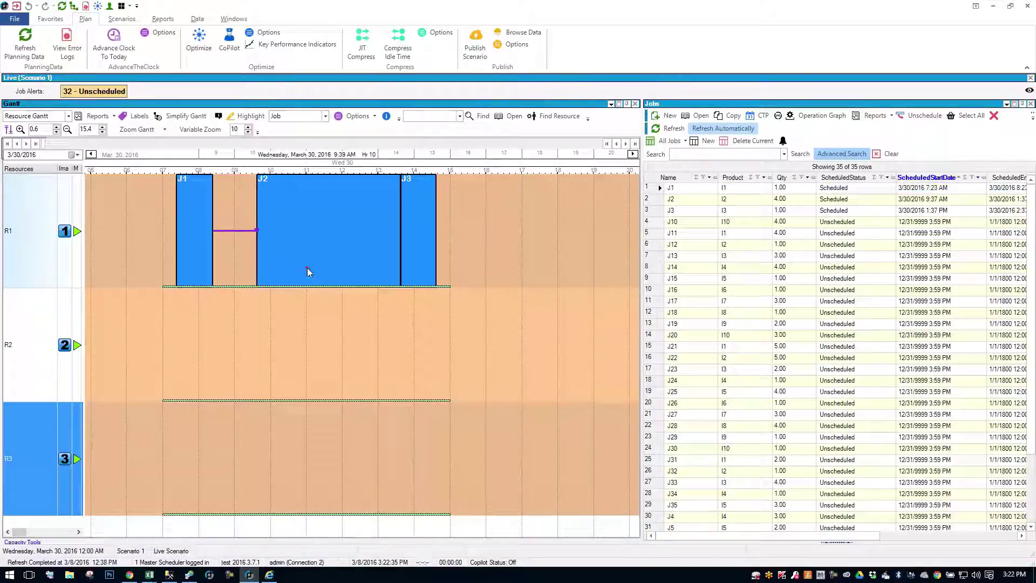
- Realign J2, J3 and J1 on R1 to start at 10:34 AM, 2:34 PM and 7:39 AM
drag(306, 268, 277, 267)
drag(419, 274, 400, 272)
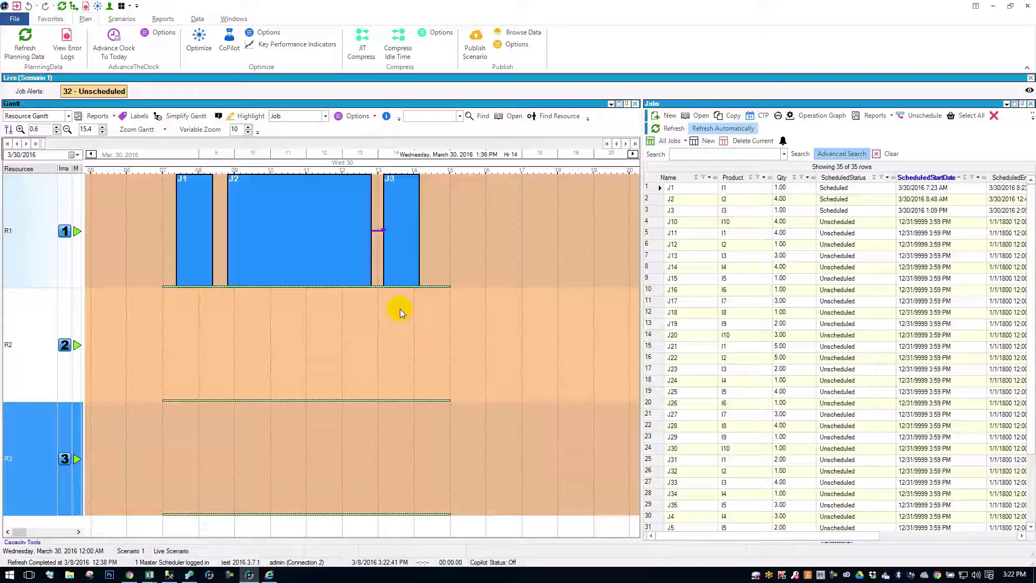
drag(391, 260, 409, 291)
drag(335, 273, 368, 266)
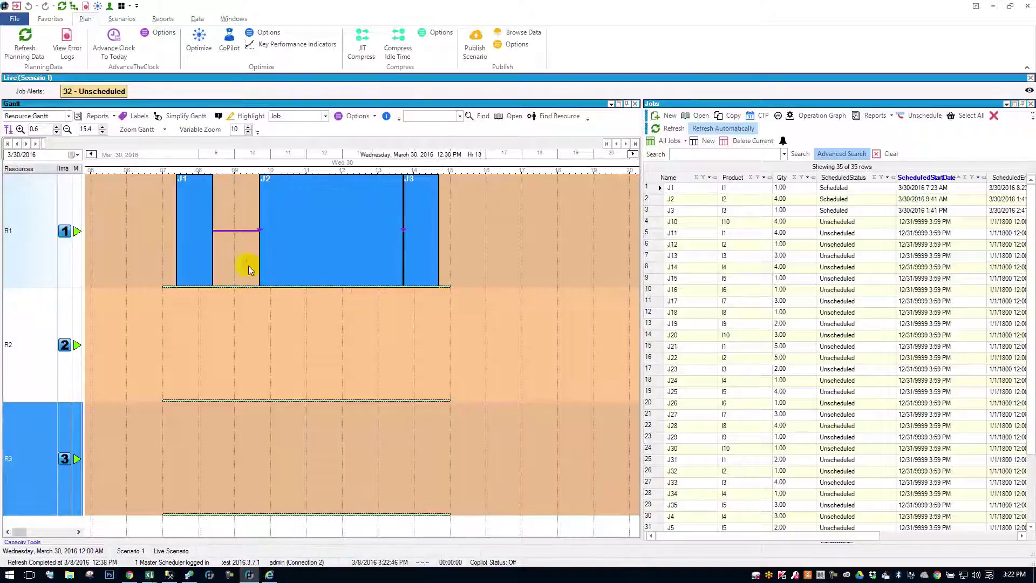
drag(197, 268, 272, 270)
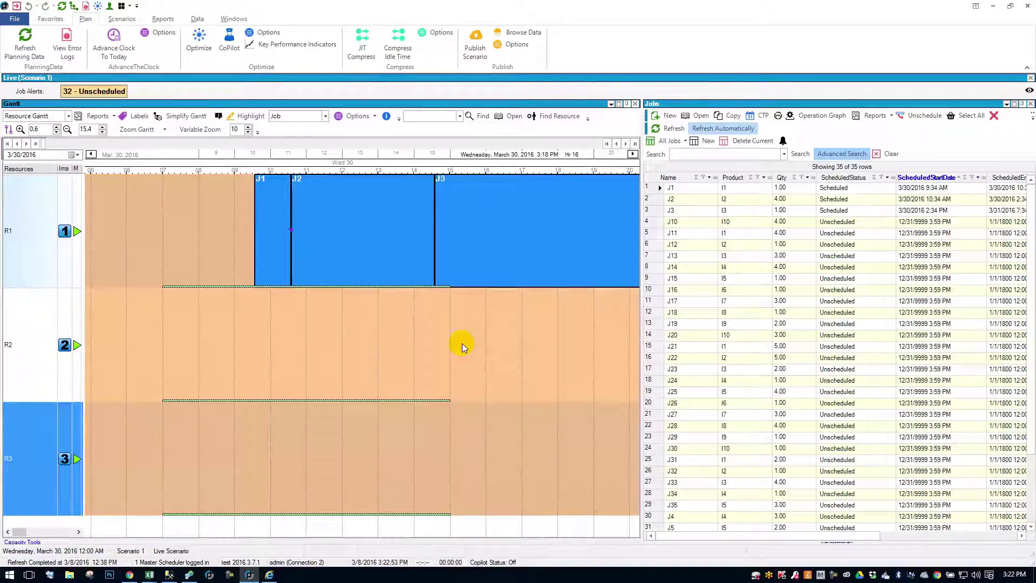
drag(279, 268, 211, 280)
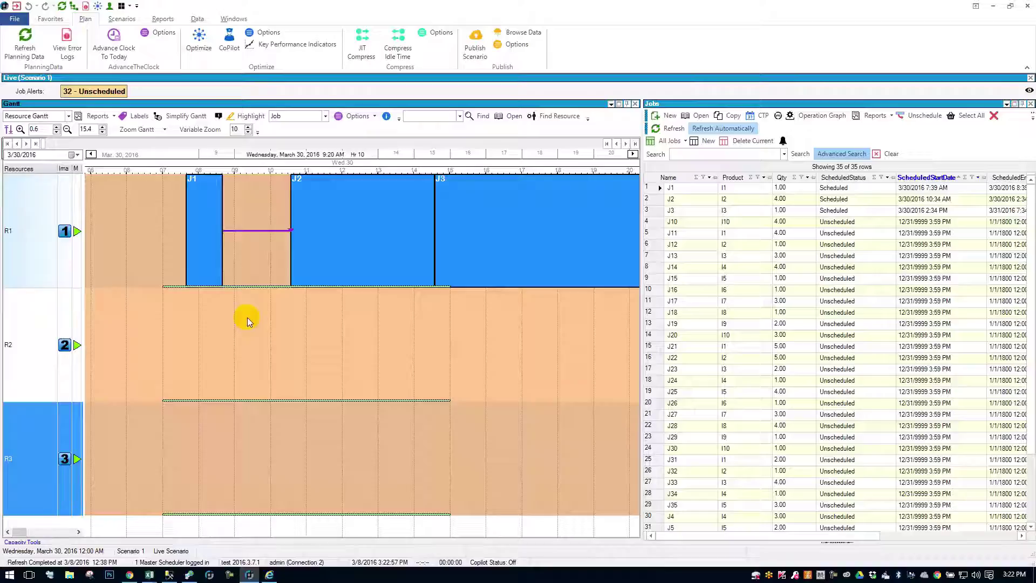
- Drag J2 onto R2 and J3 onto R3, then push J1 later to 8:36 AM on R1
drag(345, 280, 288, 360)
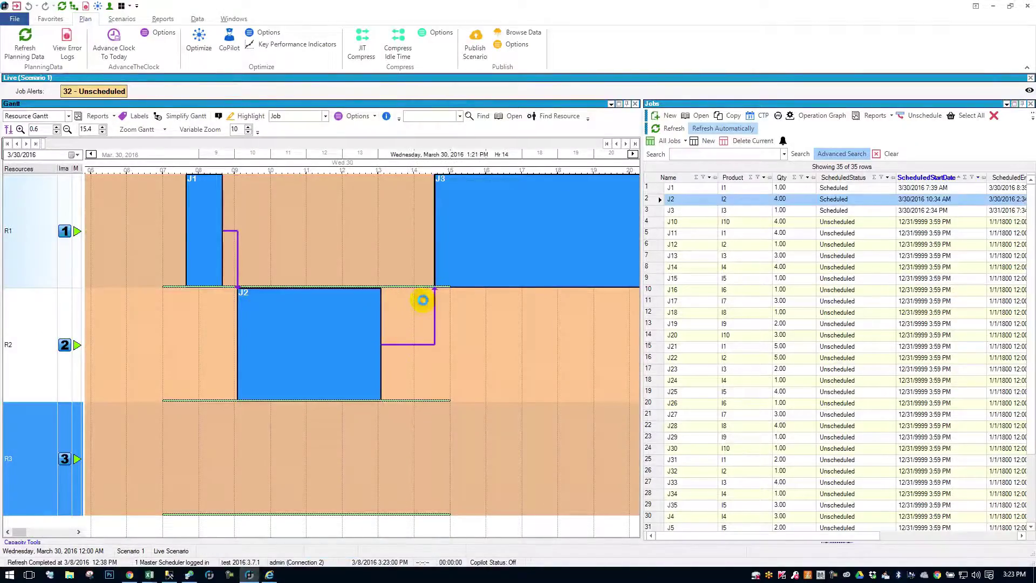
drag(455, 261, 404, 490)
click(324, 350)
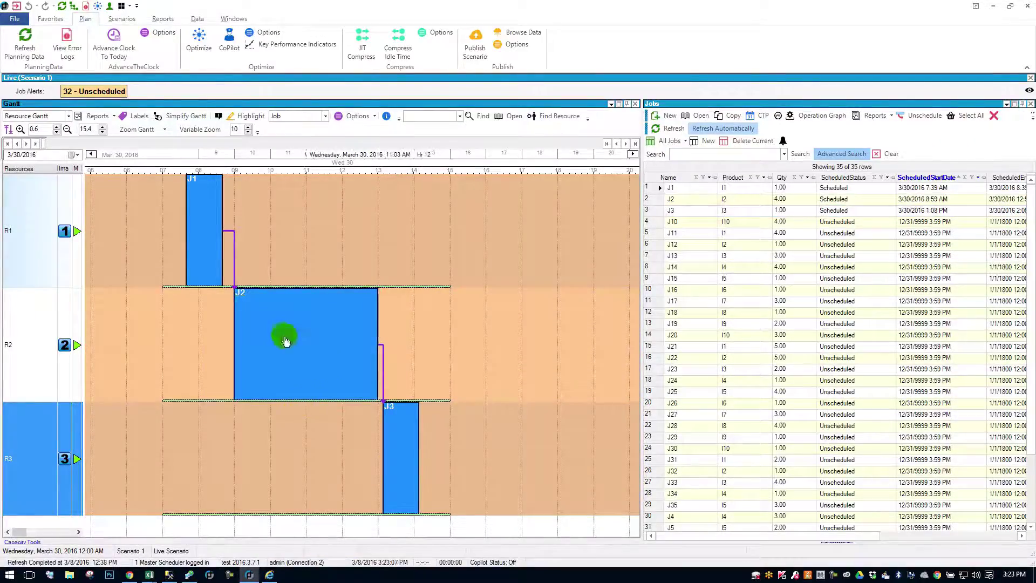
click(206, 241)
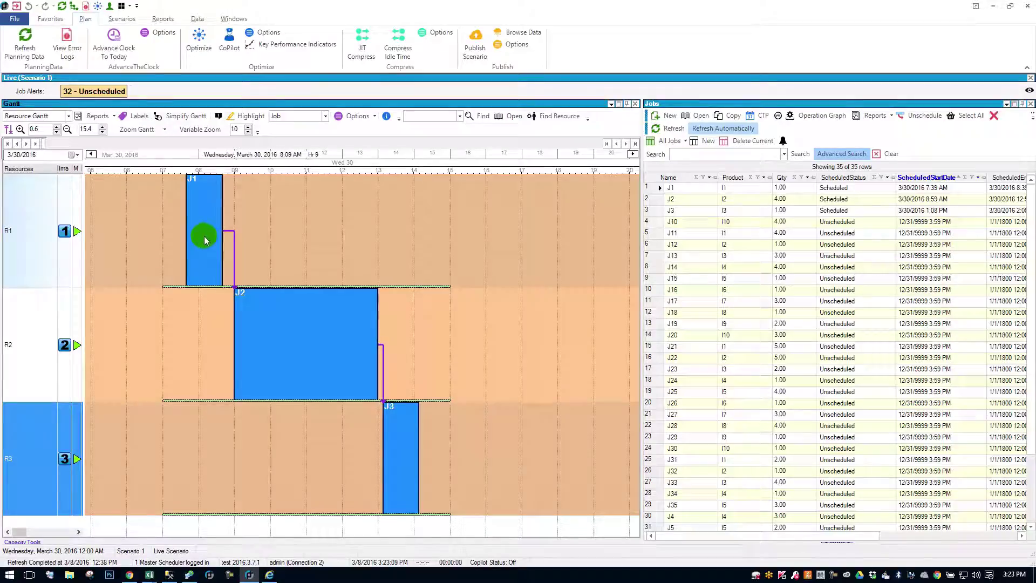
drag(207, 241, 235, 234)
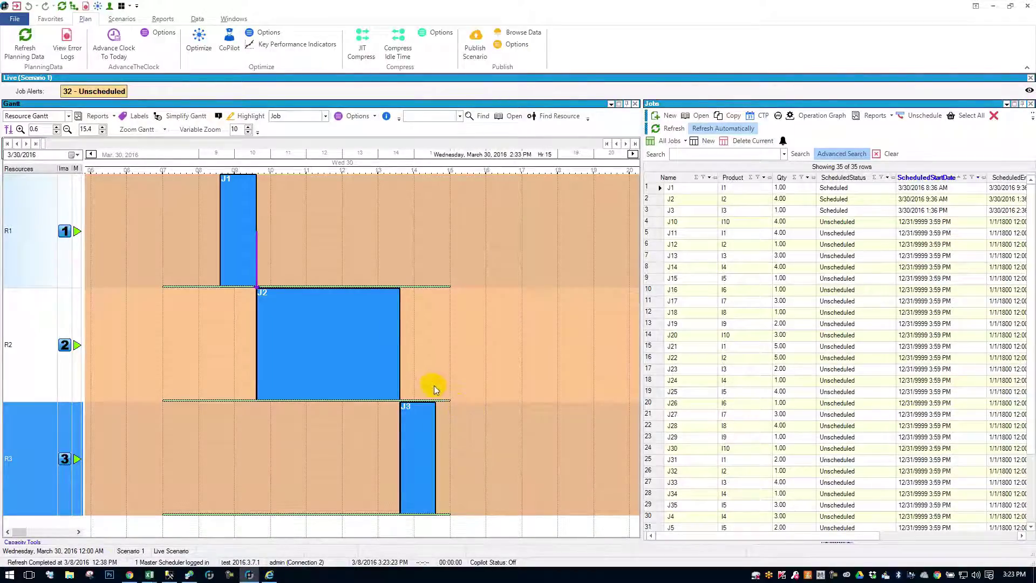
click(430, 436)
drag(430, 435, 383, 438)
click(419, 439)
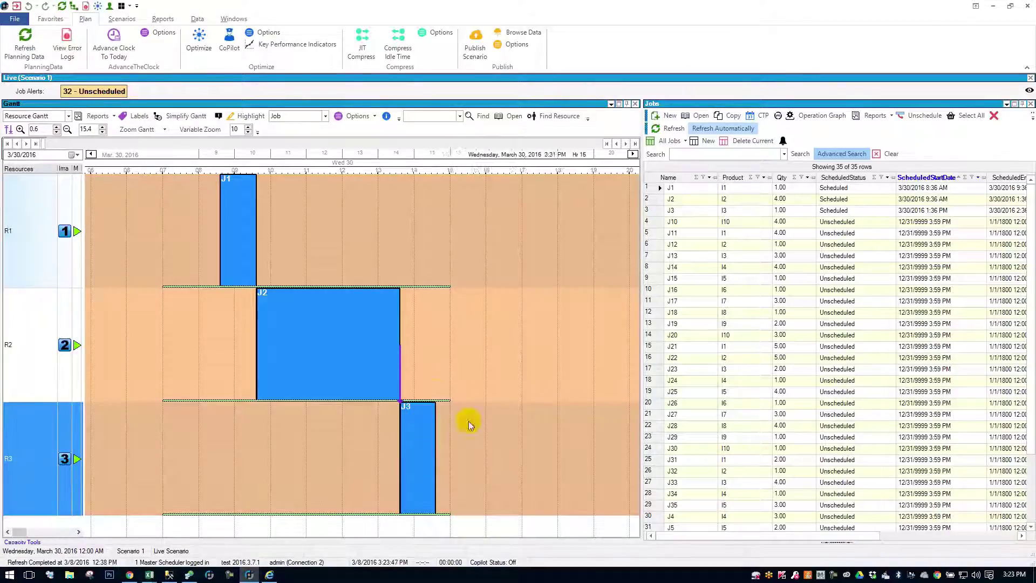
- Return J2 and J3 to R1, then drag J12, J15, J16 and J18 from the Jobs grid onto R2
drag(361, 351, 363, 240)
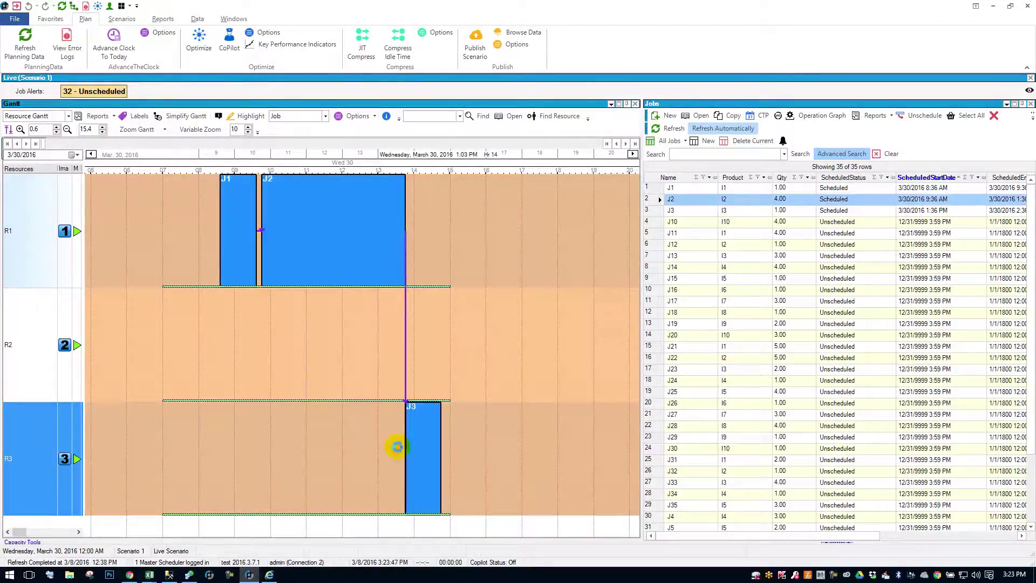
drag(402, 443, 421, 234)
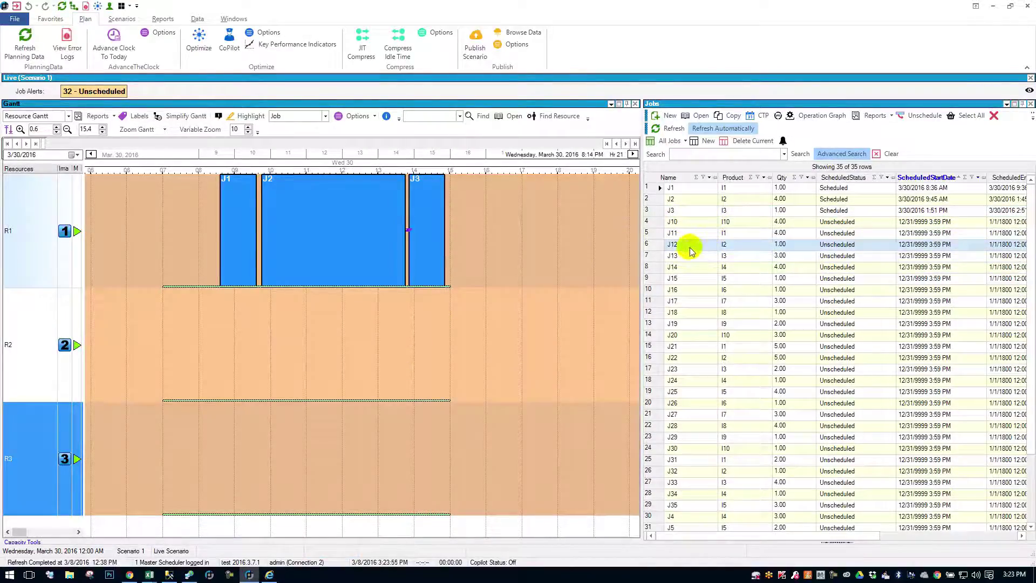
drag(690, 246, 179, 355)
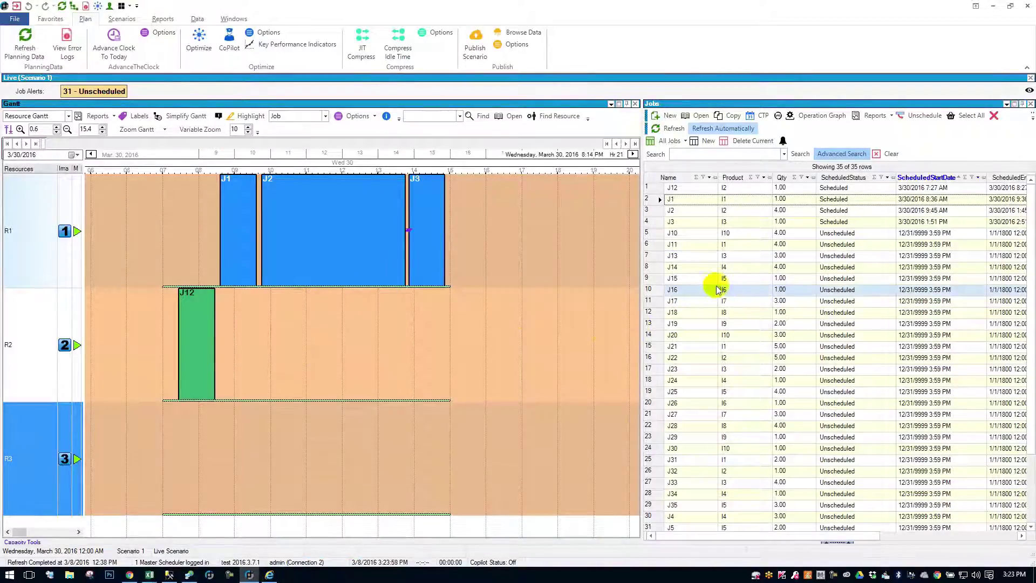
drag(702, 279, 230, 345)
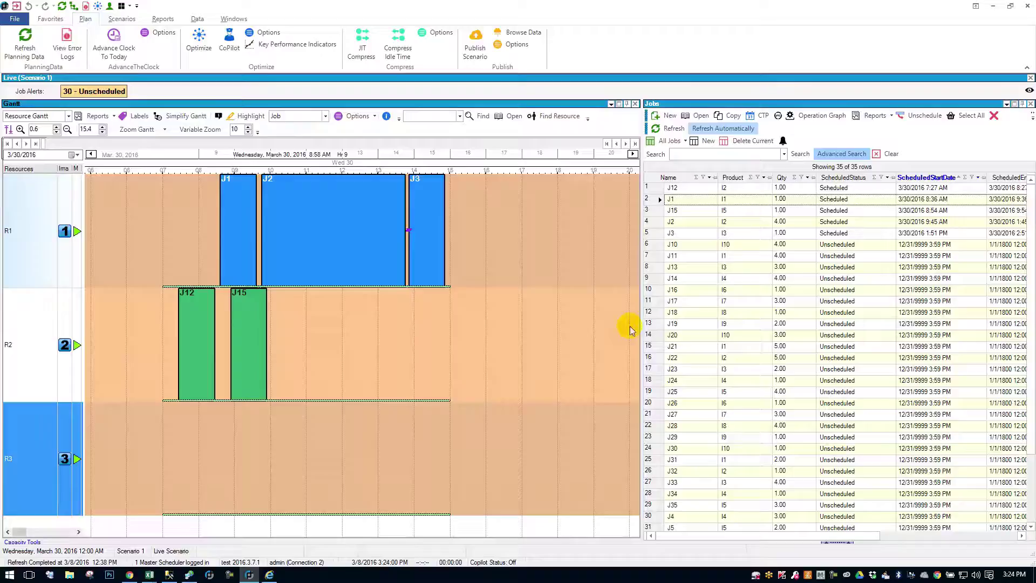
drag(695, 291, 584, 306)
drag(240, 339, 290, 338)
drag(673, 311, 347, 342)
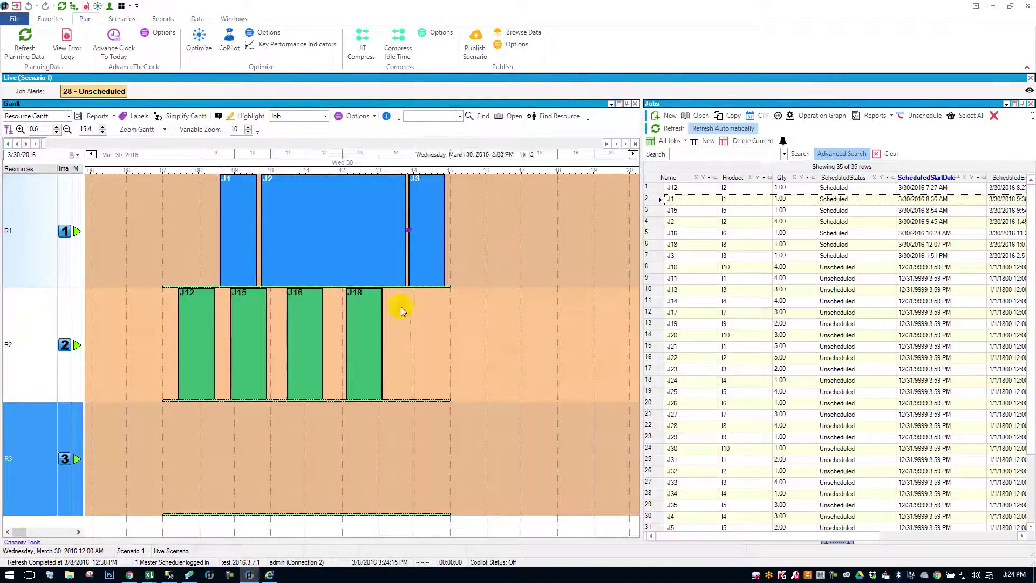
- Compress idle time so the R1 and R2 jobs run back to back from 7:00 AM
click(399, 51)
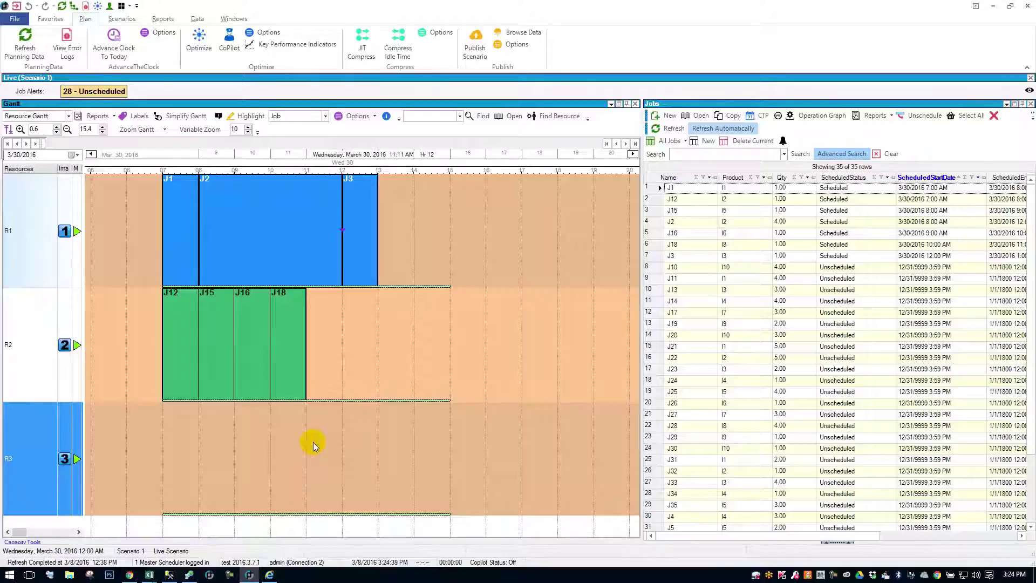
- Move J3 to about 2:40 PM and J2 later on R1, and J18 to about 11:30 on R2
click(363, 248)
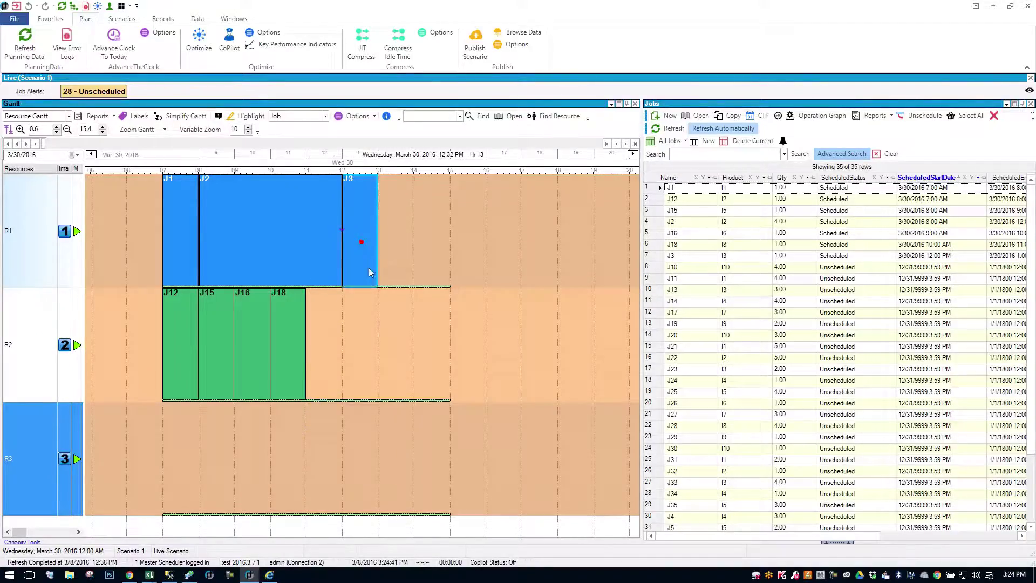
drag(368, 268, 457, 240)
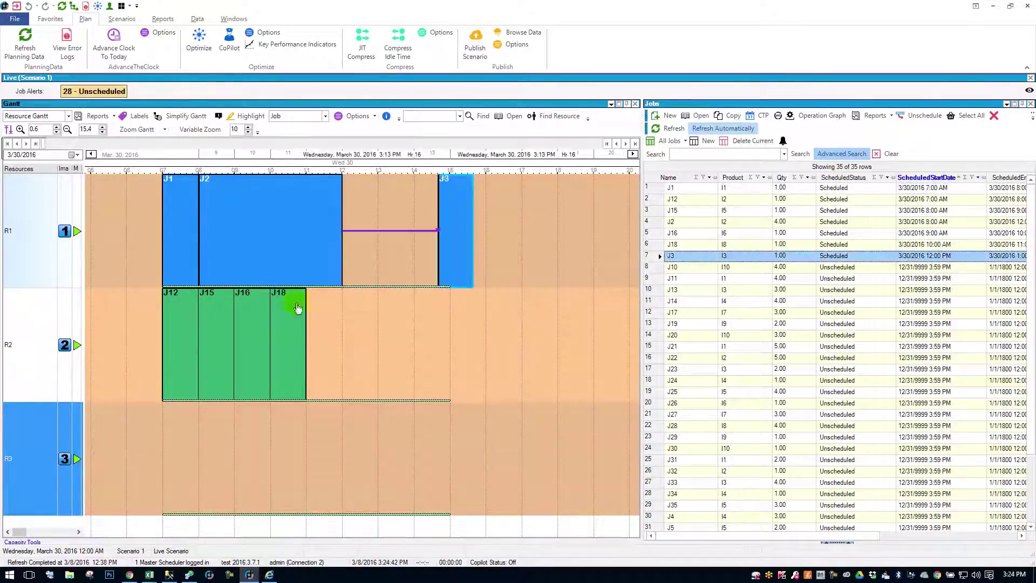
drag(270, 248, 411, 254)
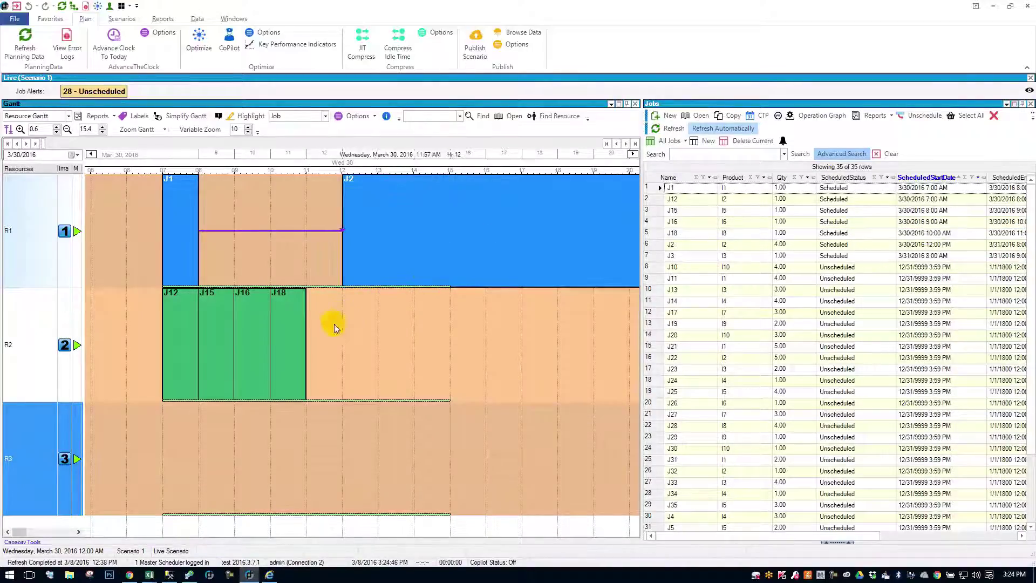
drag(280, 326, 326, 327)
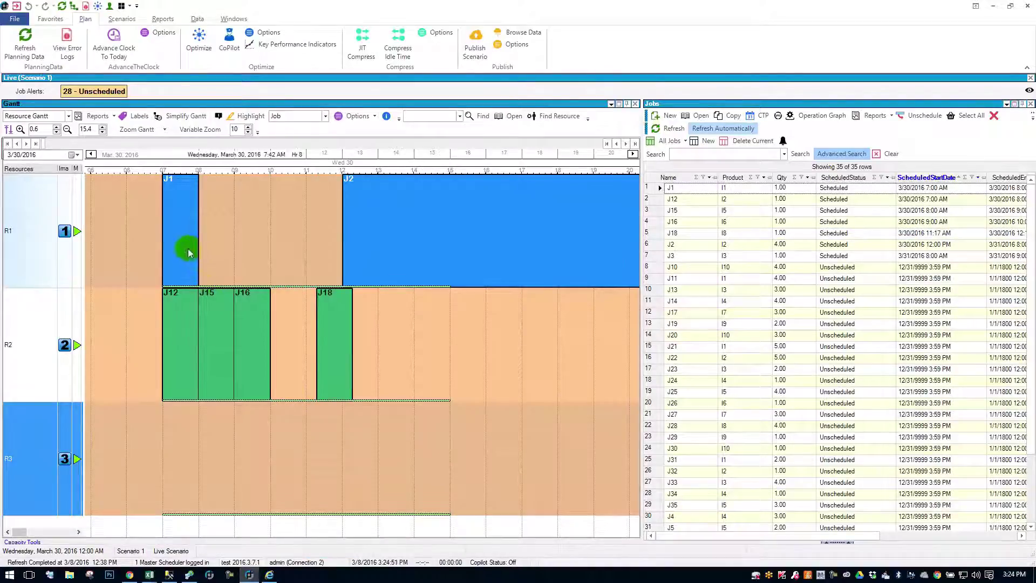
- Move J1 onto R2 and back to R1, compressing idle time after each move
drag(188, 249, 300, 361)
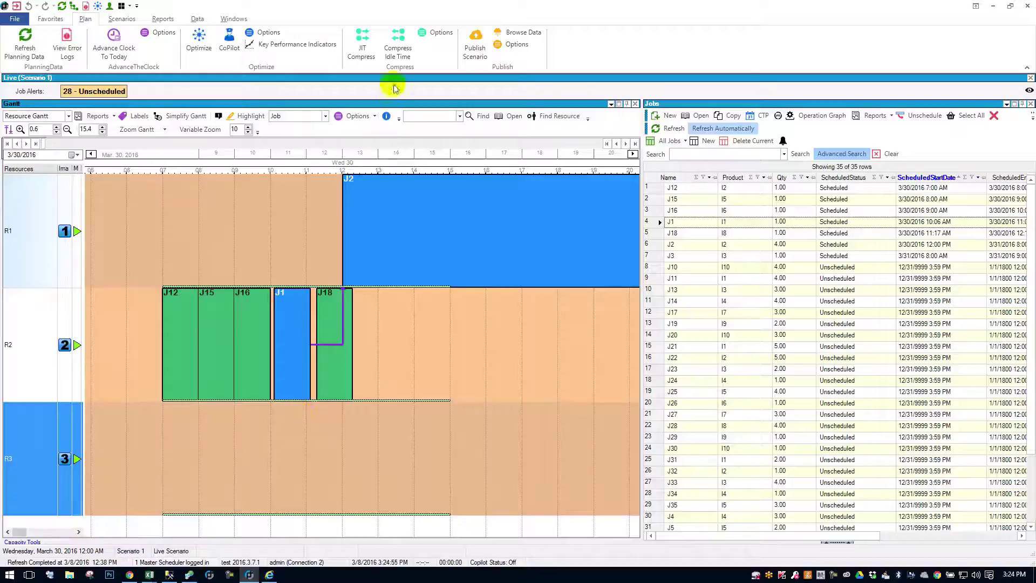
click(397, 51)
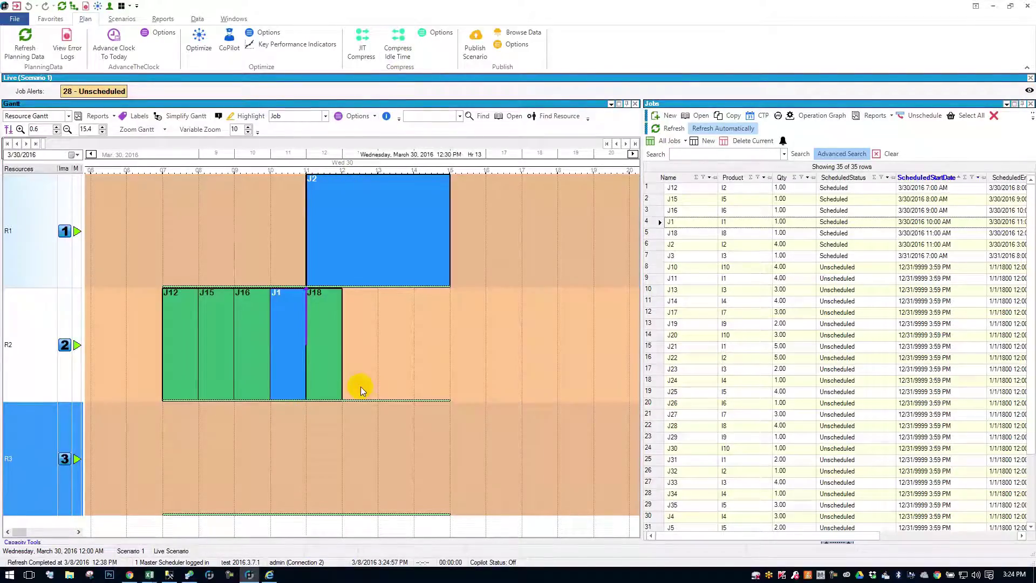
drag(289, 356, 264, 359)
click(398, 47)
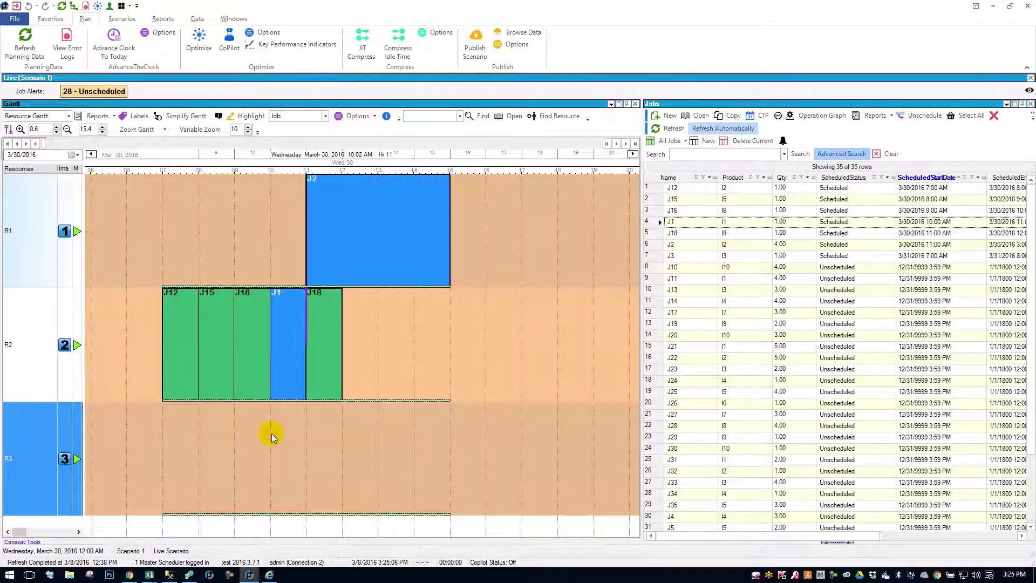
- Drop J1 onto R2 between J16 and J18
click(276, 350)
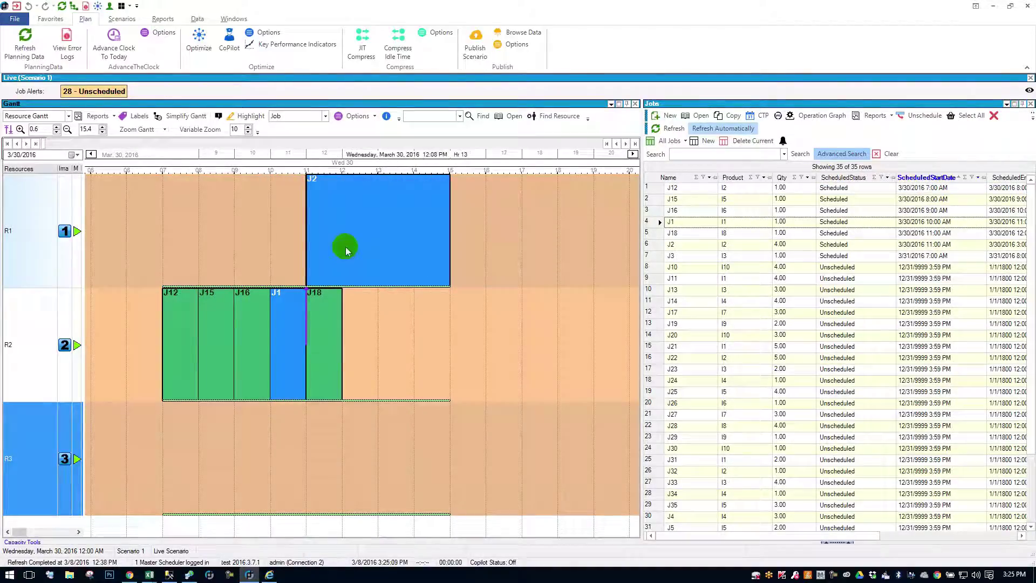
click(337, 232)
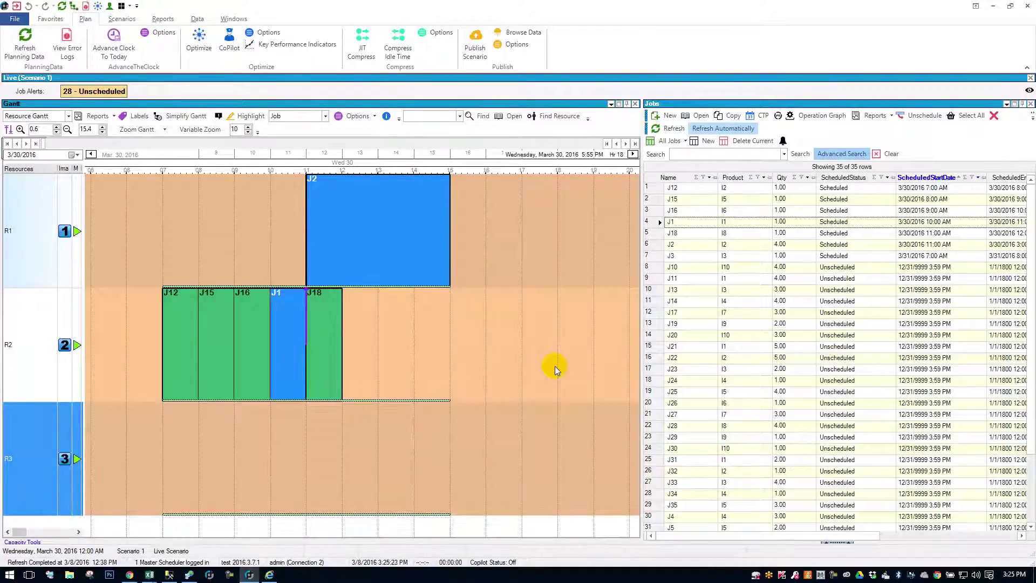
- Move J1 back up to R1 and compress idle time
drag(293, 335, 275, 273)
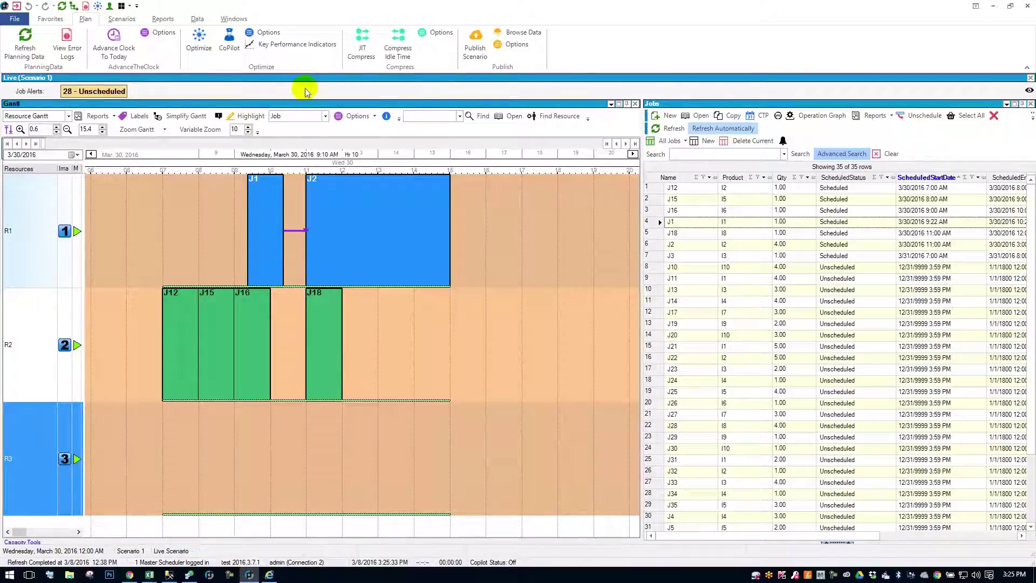
click(389, 45)
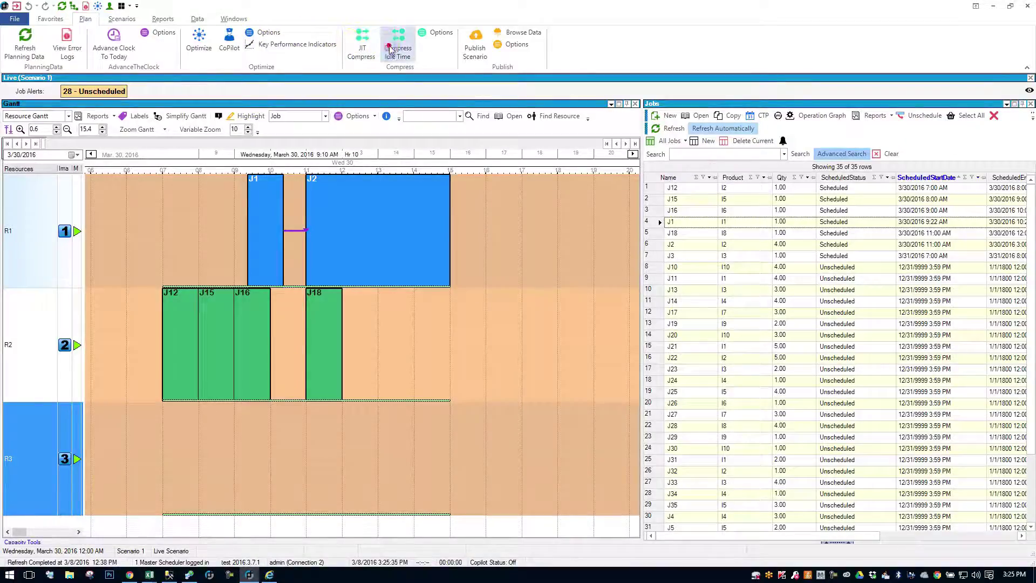
click(235, 439)
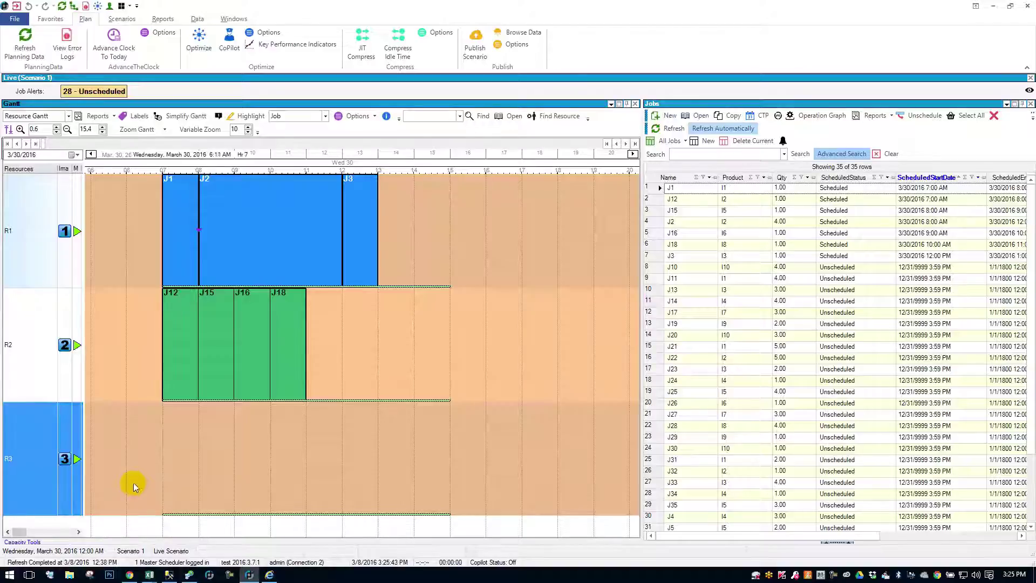
- Try J1 and J2 on R3 from 7:00, then return both to R1 back to back
drag(169, 229, 173, 478)
drag(225, 250, 222, 451)
drag(353, 262, 349, 485)
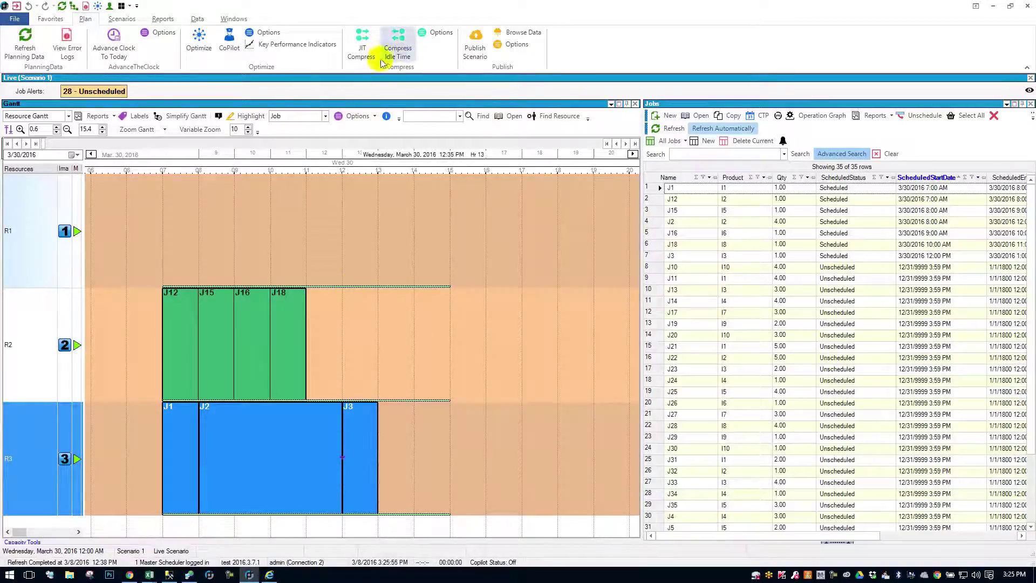
drag(178, 452, 184, 261)
drag(227, 446, 247, 234)
drag(344, 441, 354, 227)
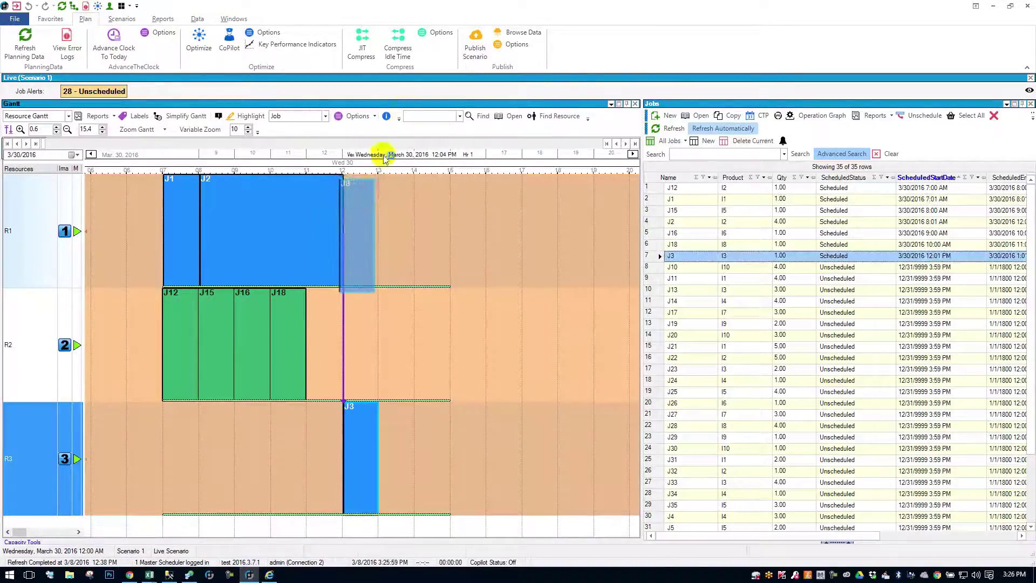
- Compress idle time, then marquee-select J1, J2 and J3 on R1 and drag them onto R3
click(417, 57)
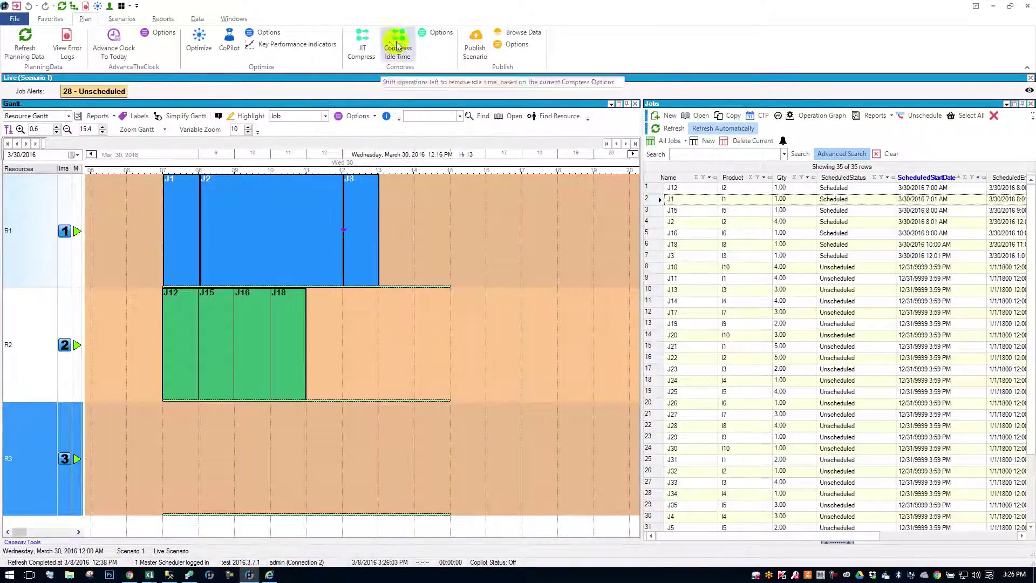
click(146, 301)
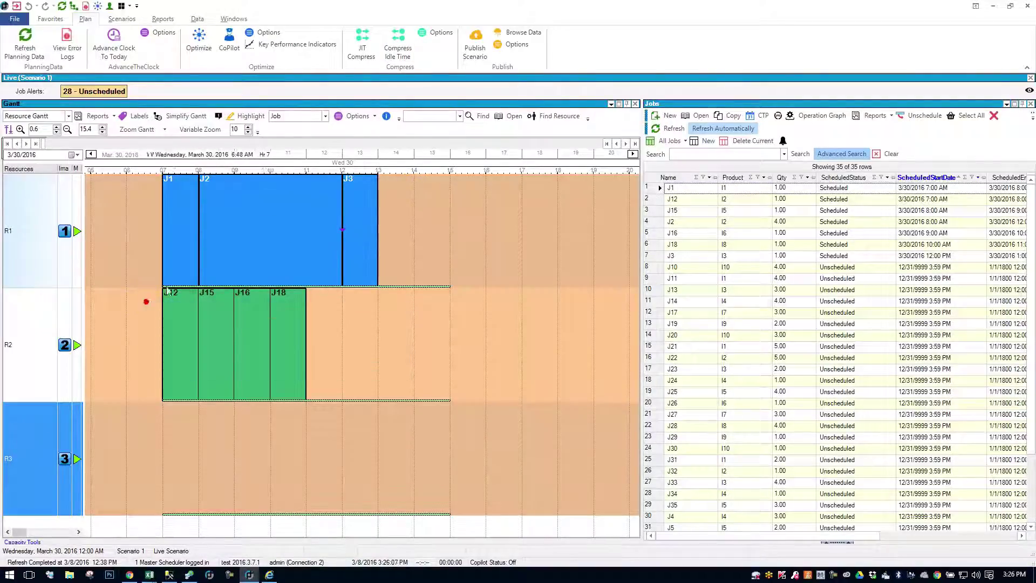
drag(167, 291, 393, 161)
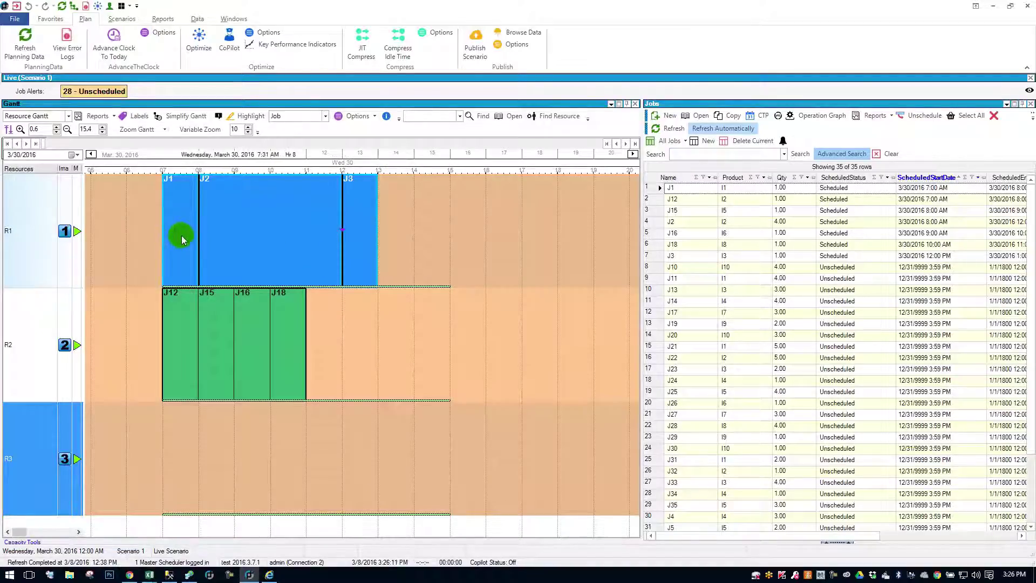
drag(181, 235, 172, 458)
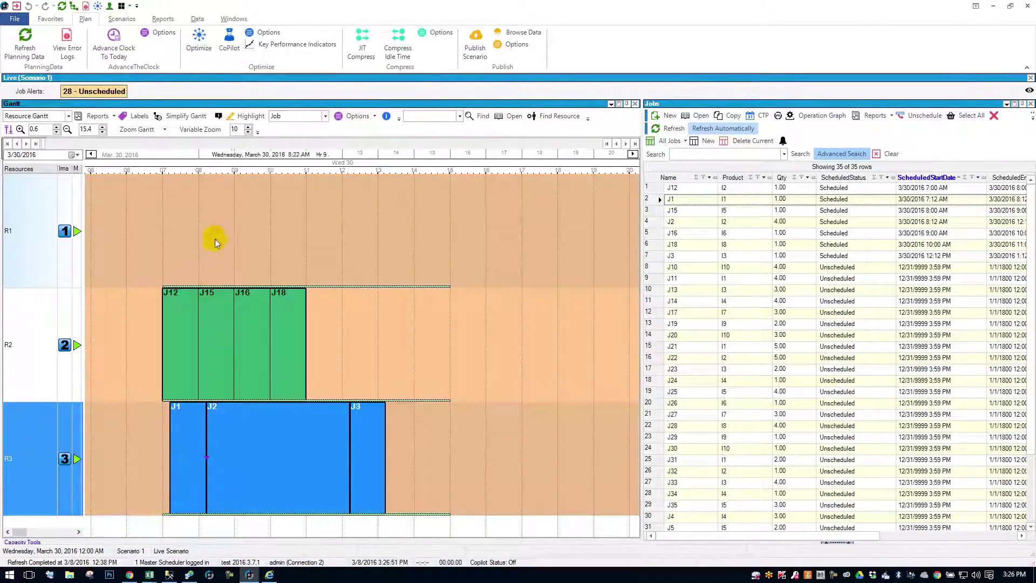
- Open the Activities list, view R3's activities, then show R2's J12, J15, J16 and J18
click(124, 7)
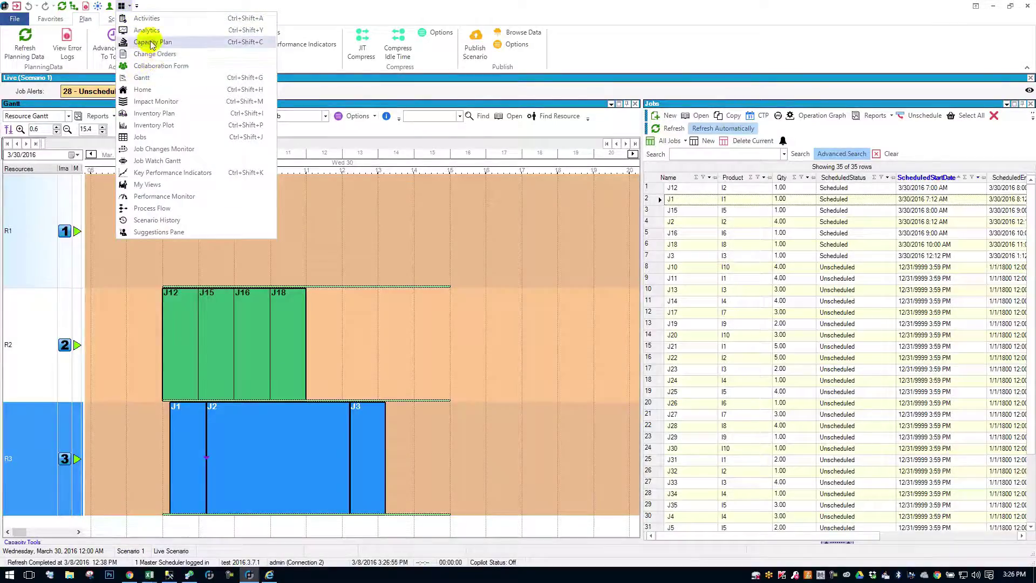
click(147, 18)
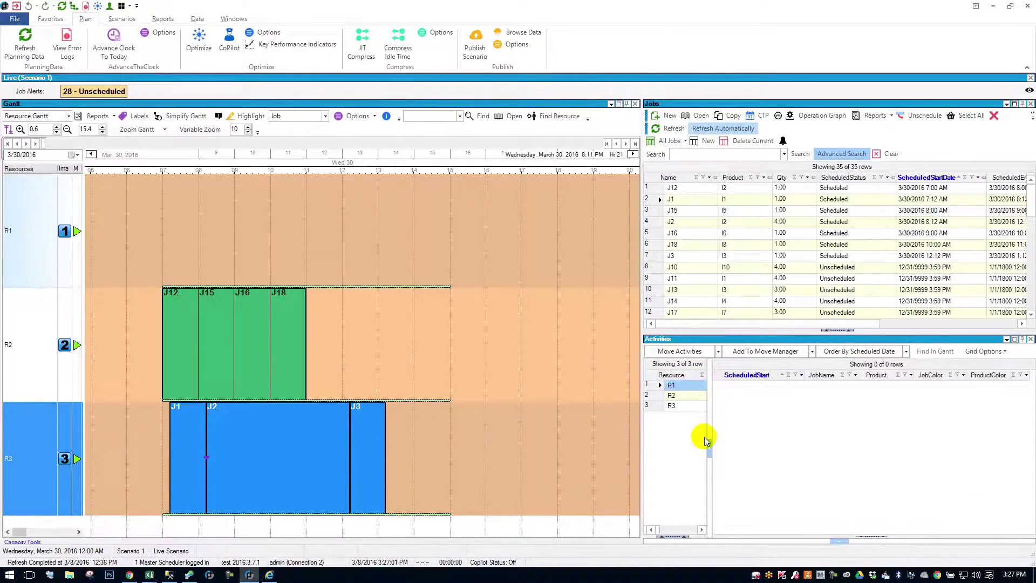
click(662, 405)
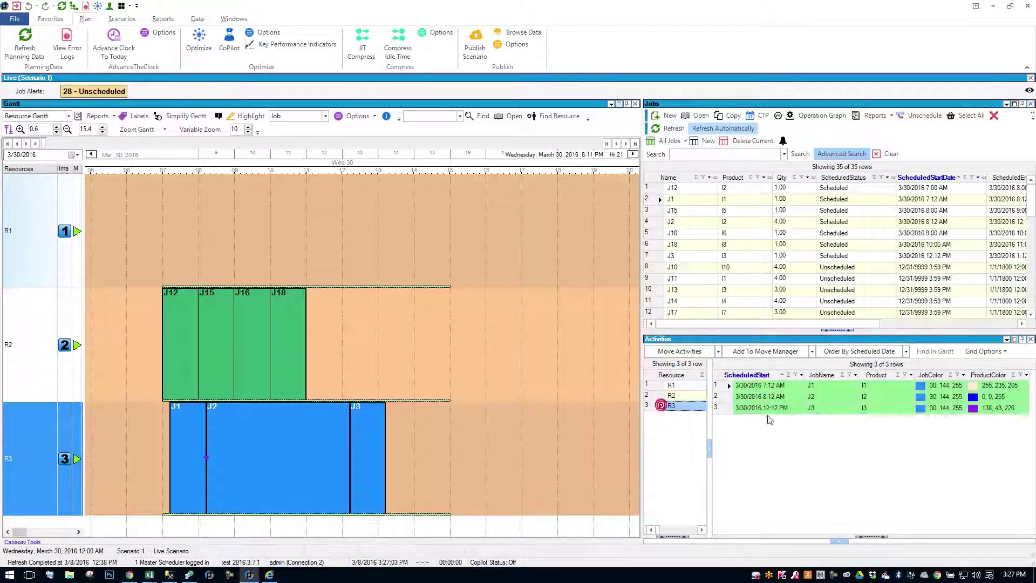
click(912, 398)
click(817, 410)
click(664, 396)
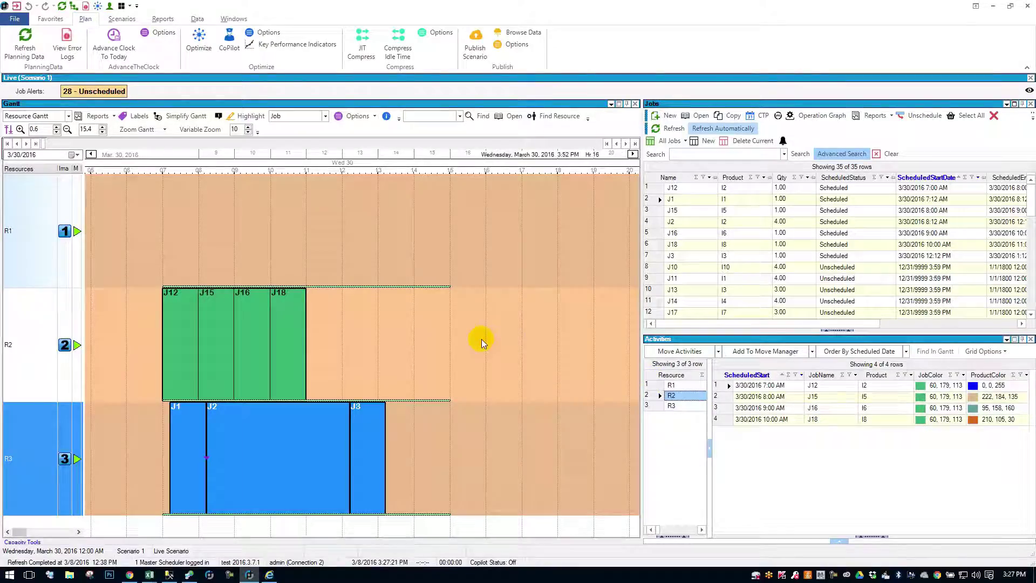
- Zoom the Gantt timeline out to a one-week view, Wed 30 through Tue 05
drag(296, 398, 303, 425)
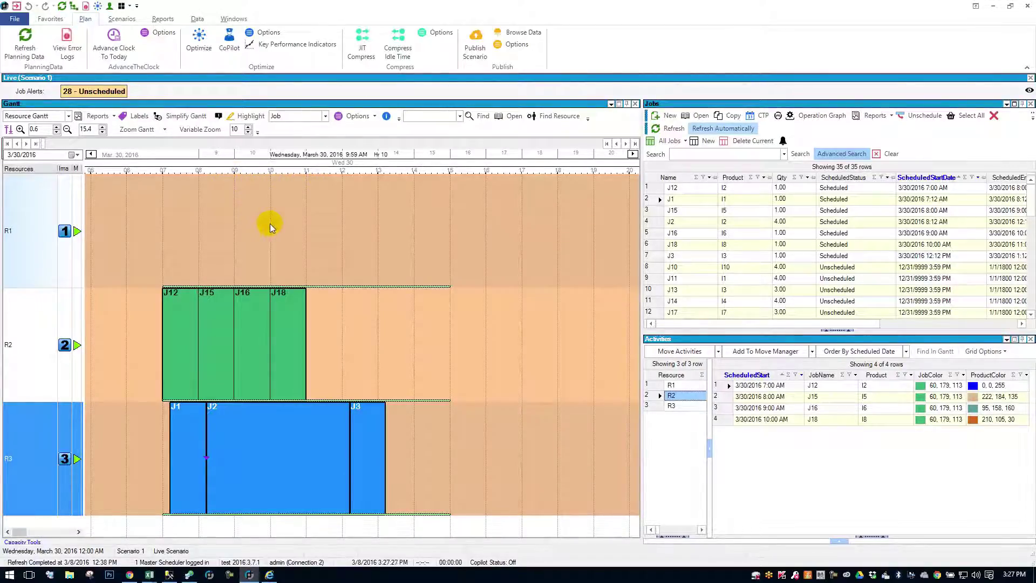
click(159, 129)
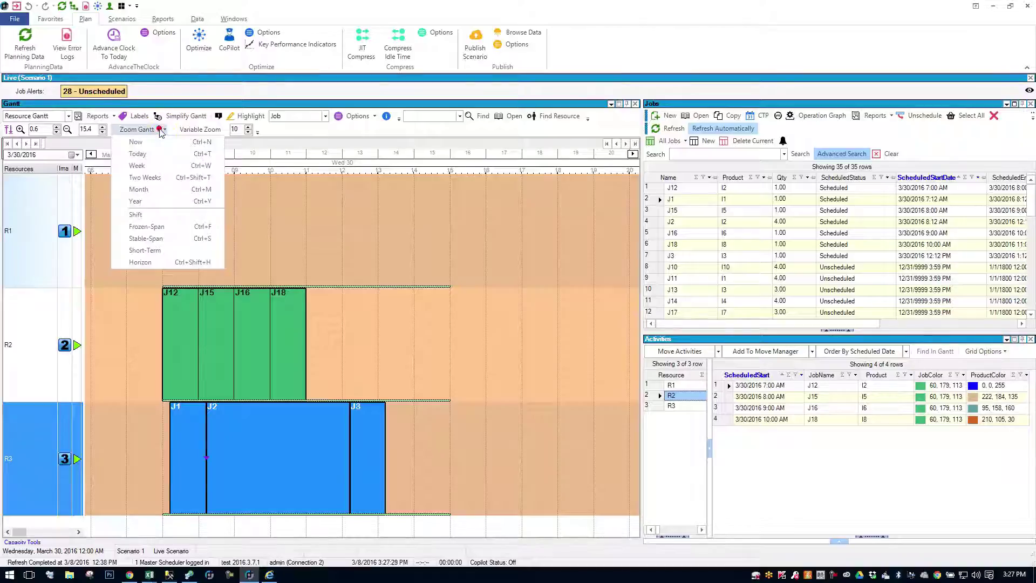
click(158, 165)
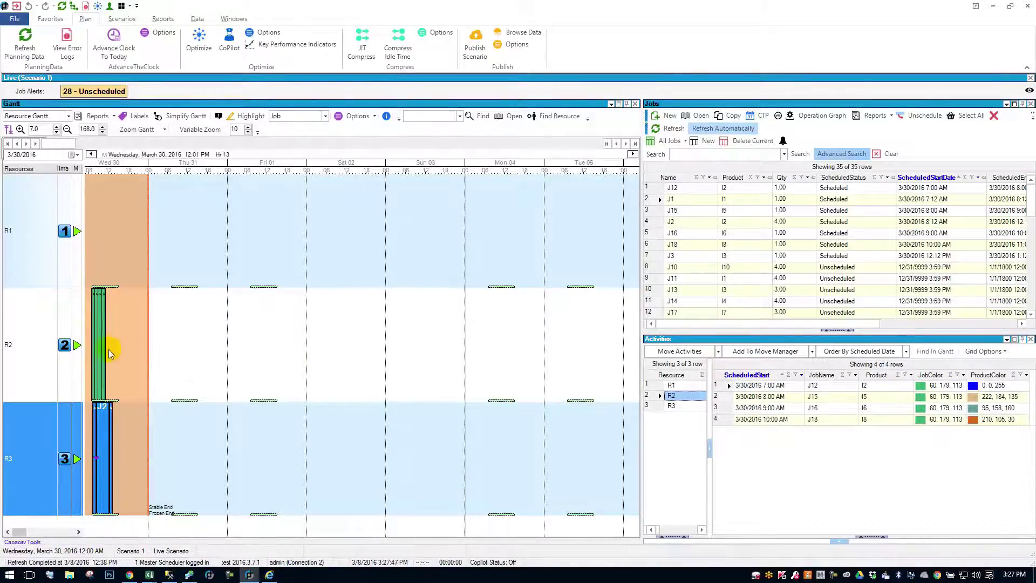
- Switch the activity block colouring from job colour to product colour and save it
click(137, 115)
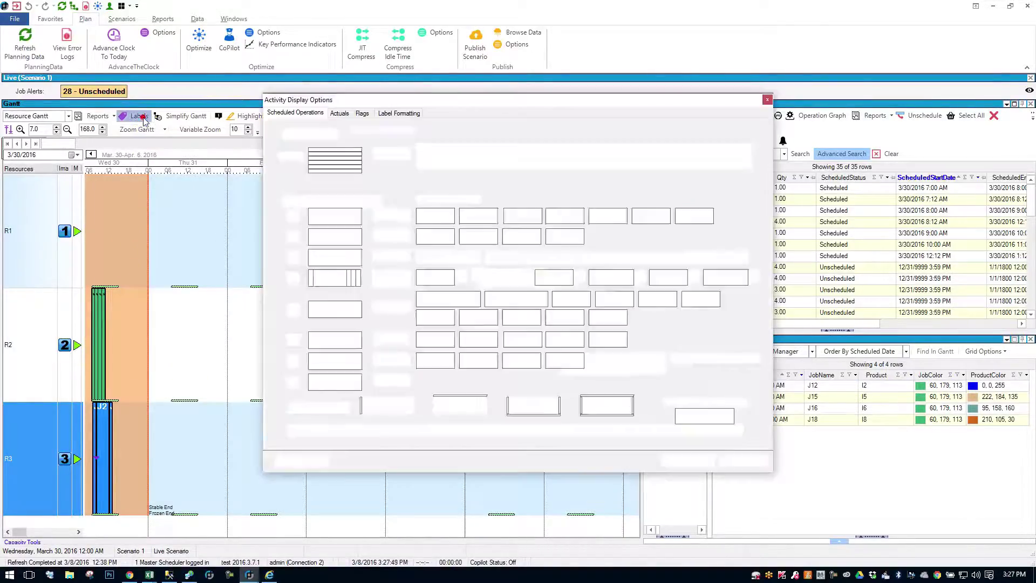
click(511, 257)
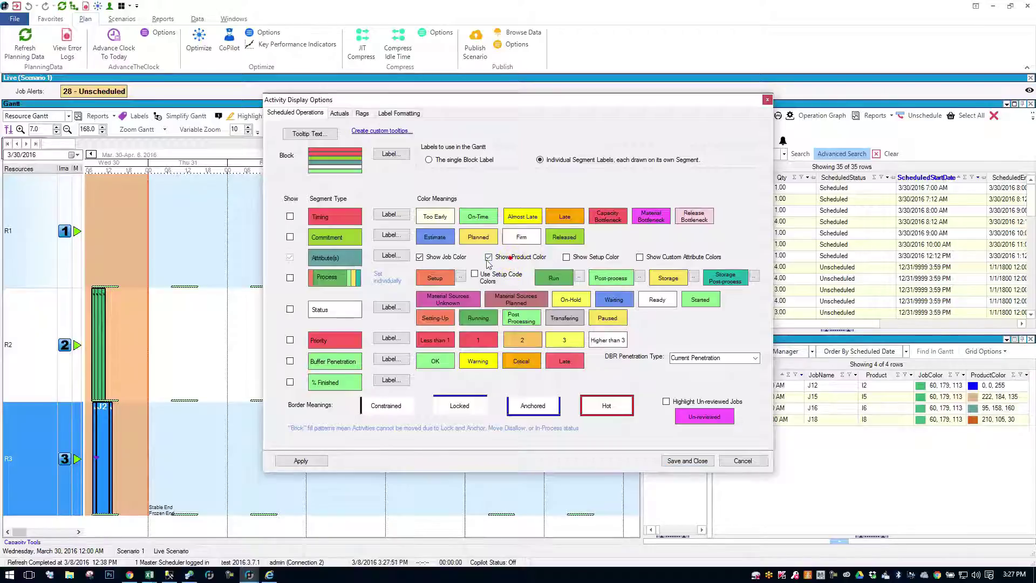
click(437, 256)
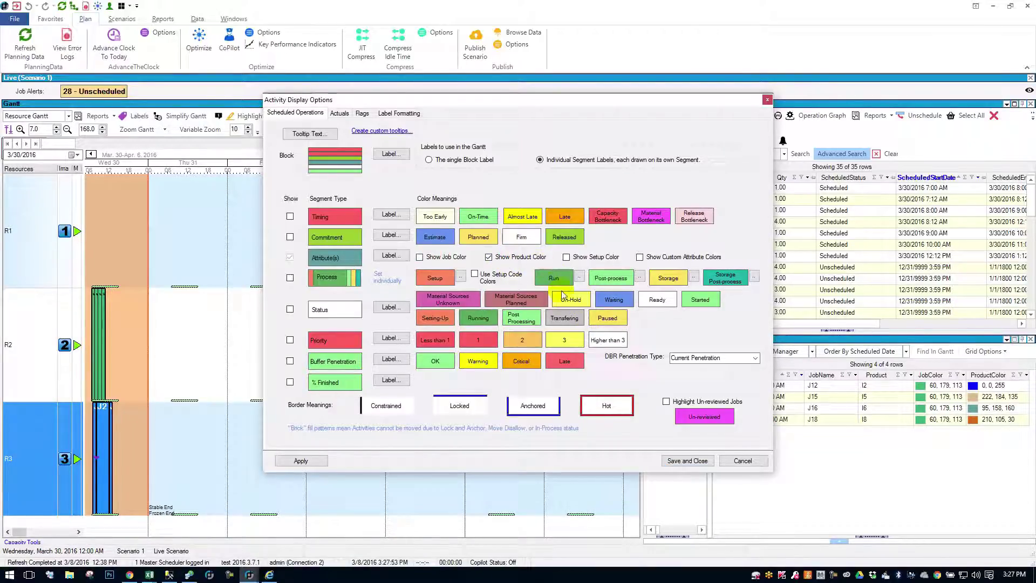
click(697, 460)
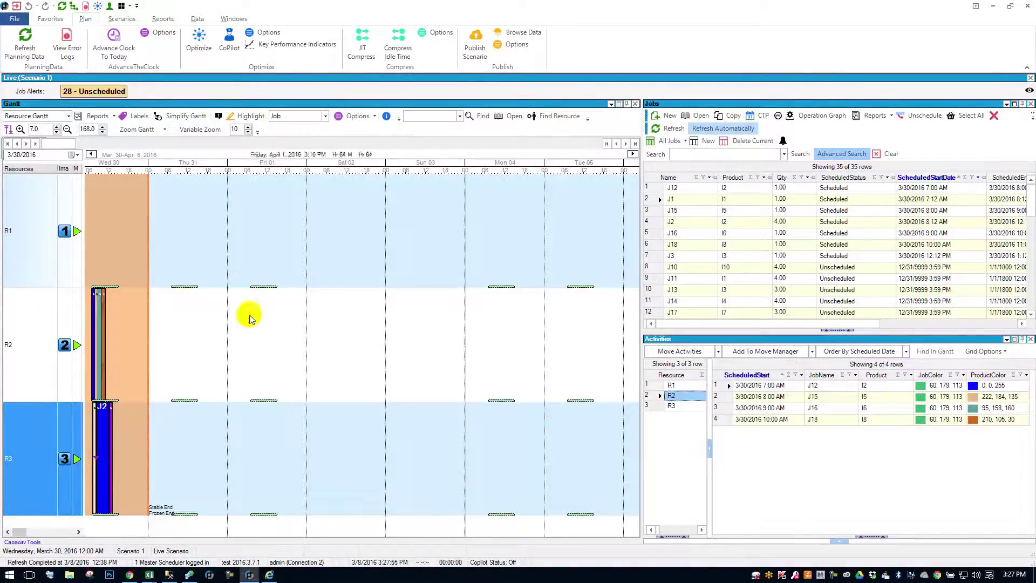
- Zoom the Gantt in to a single day and rescale the timeline to check the coloured bars
drag(237, 168, 162, 323)
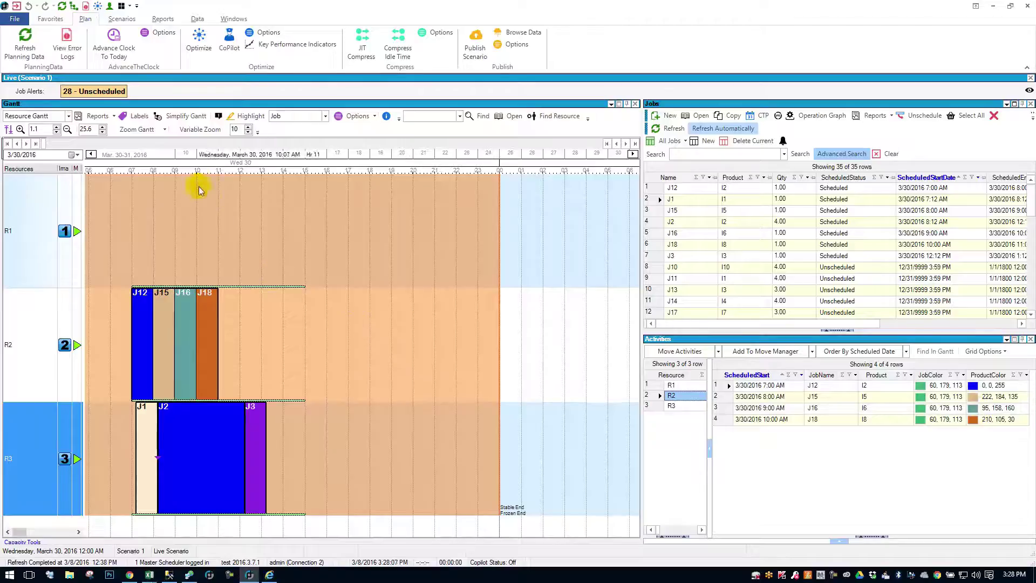
scroll(231, 164, down, 5)
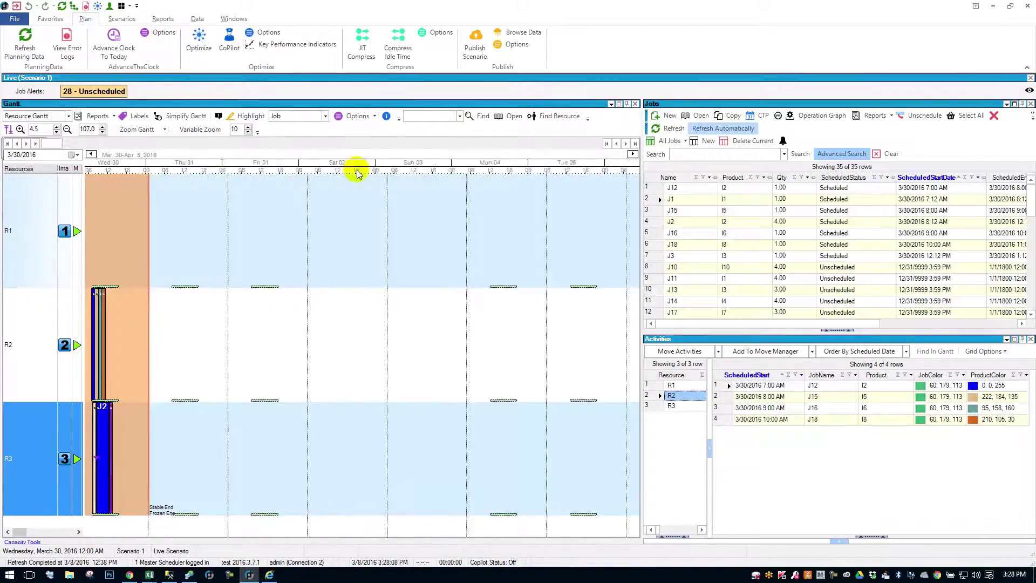
scroll(356, 173, down, 3)
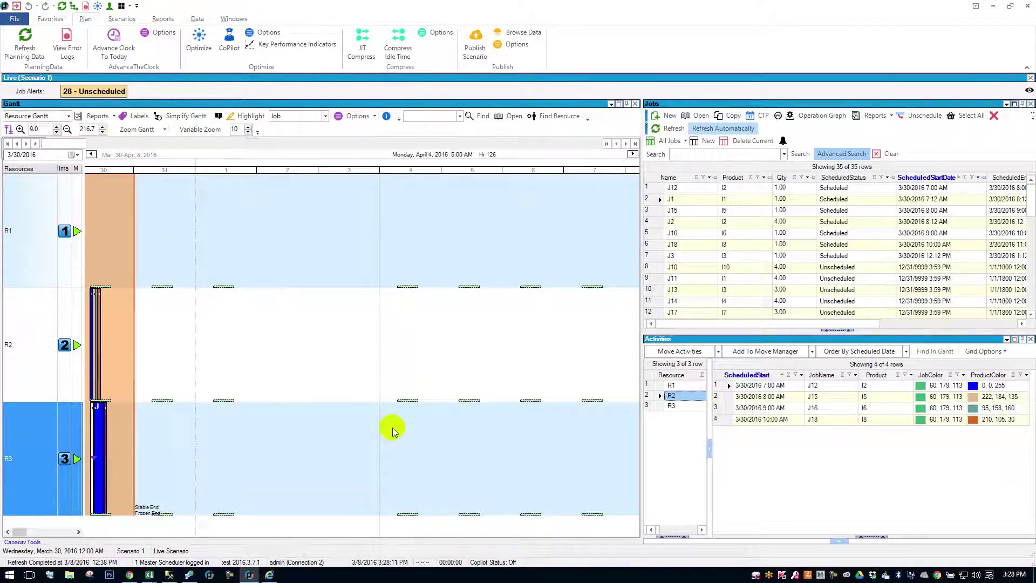
click(251, 168)
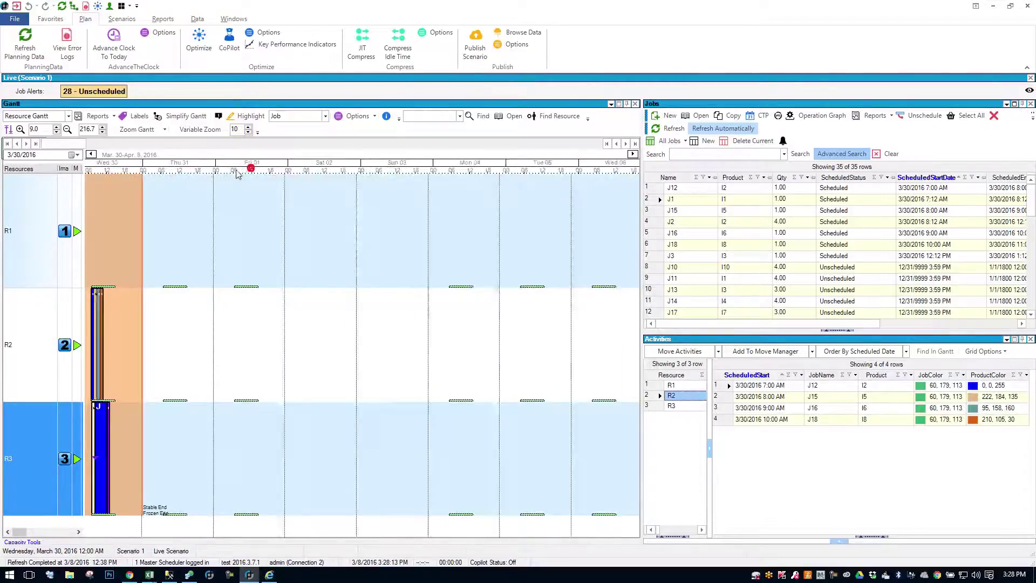
scroll(251, 169, down, 1)
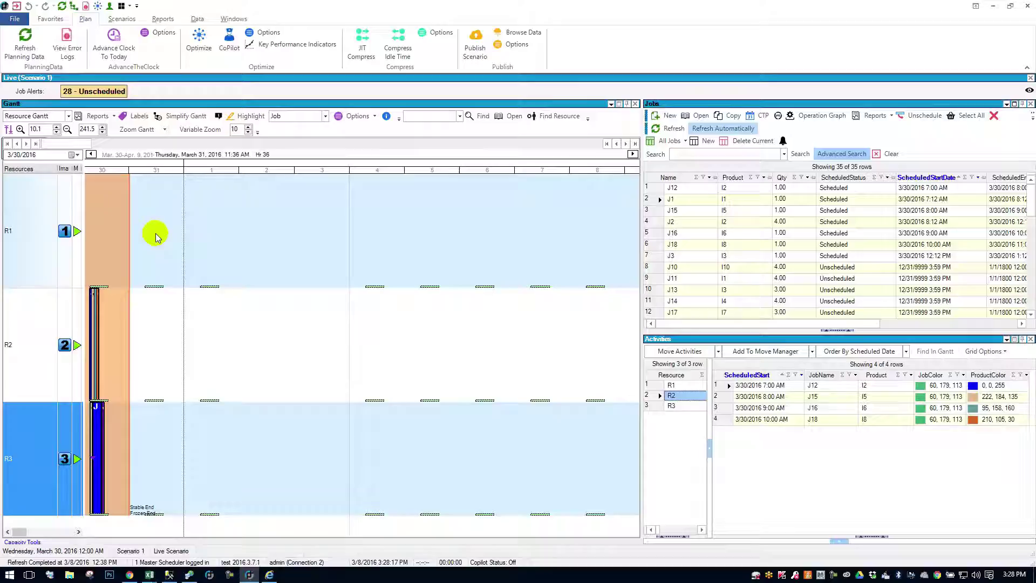
- Zoom the Gantt to hourly detail and move J18 to the front of R2's sequence
click(205, 165)
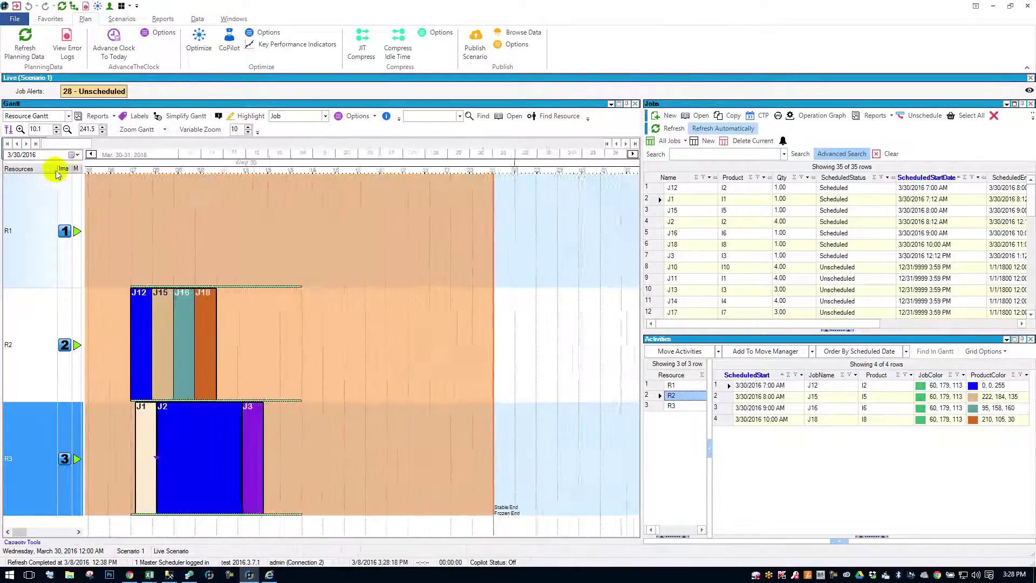
click(770, 411)
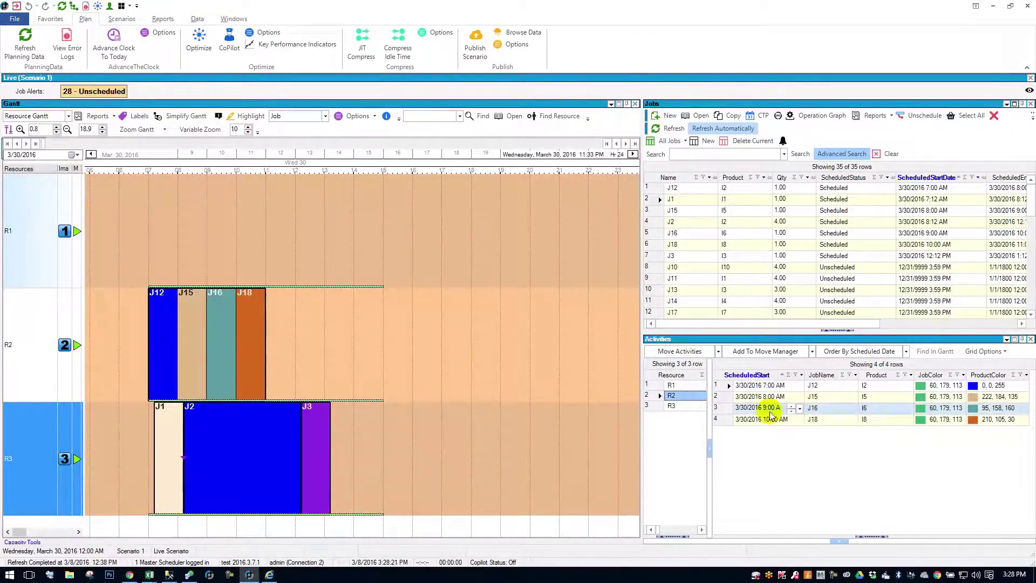
key(Return)
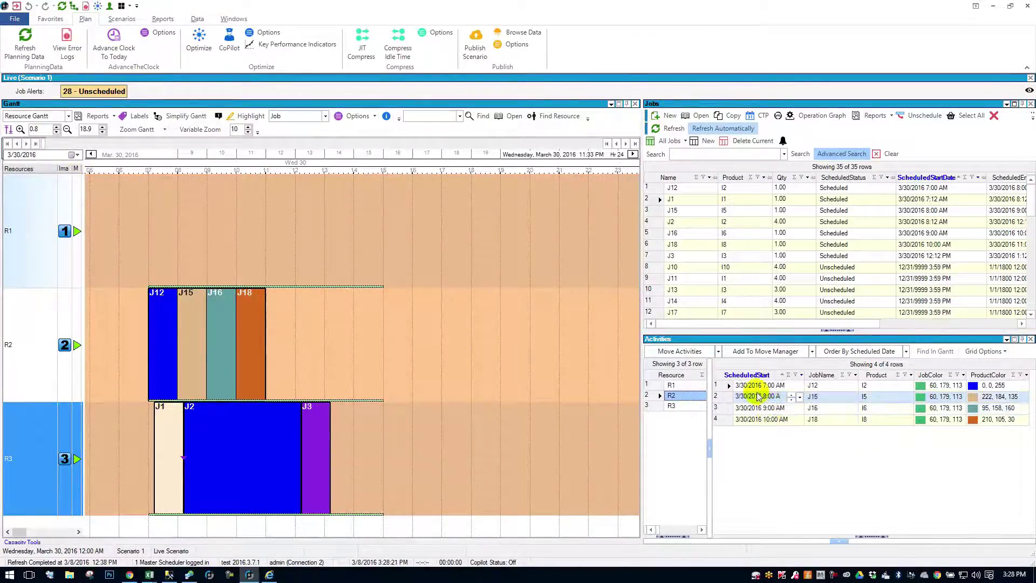
click(820, 418)
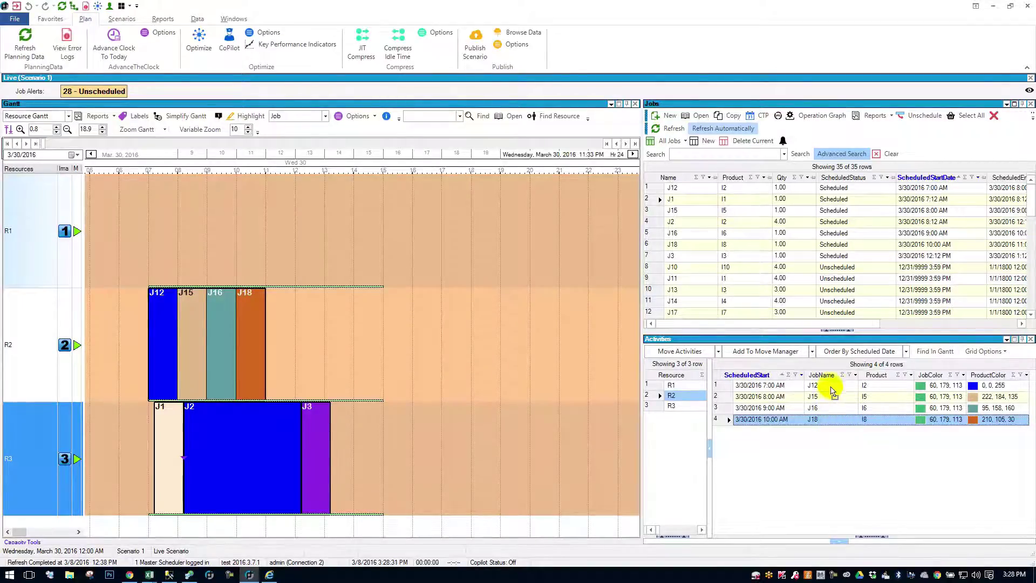
drag(832, 386, 831, 383)
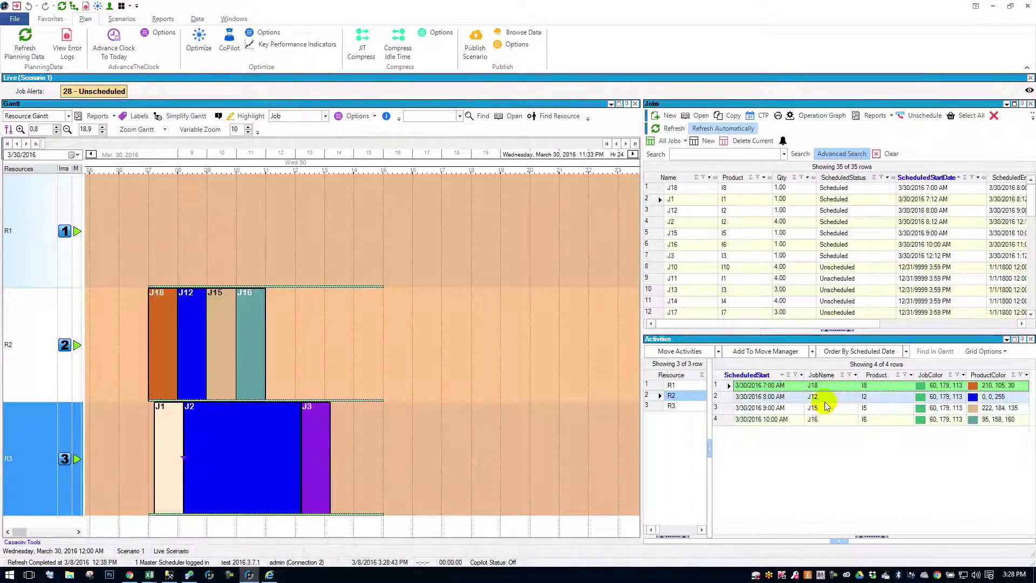
- Move J12 to the end of R2, compress idle time, and show a second activities grid
click(824, 400)
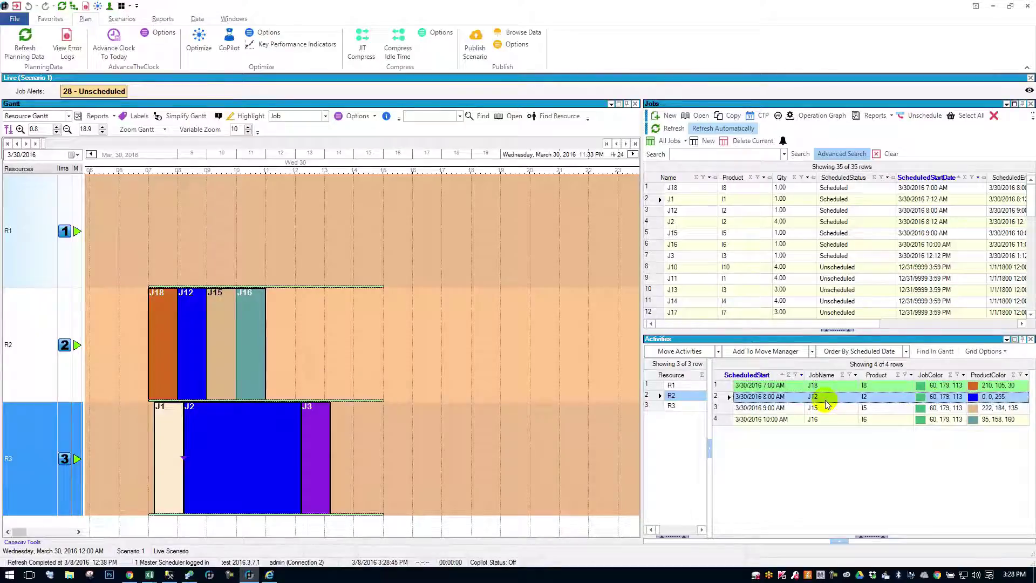
drag(824, 400, 824, 425)
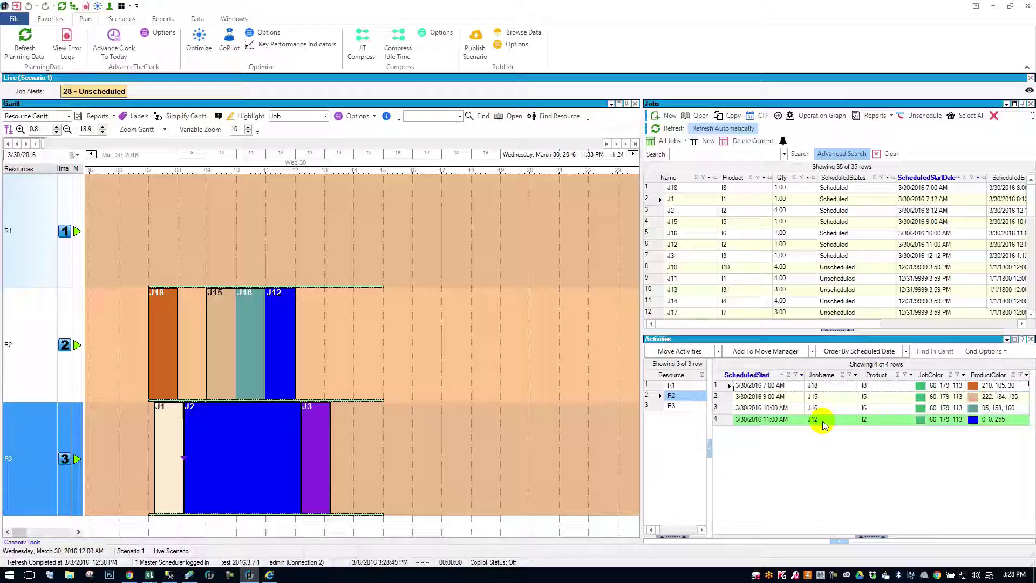
click(410, 54)
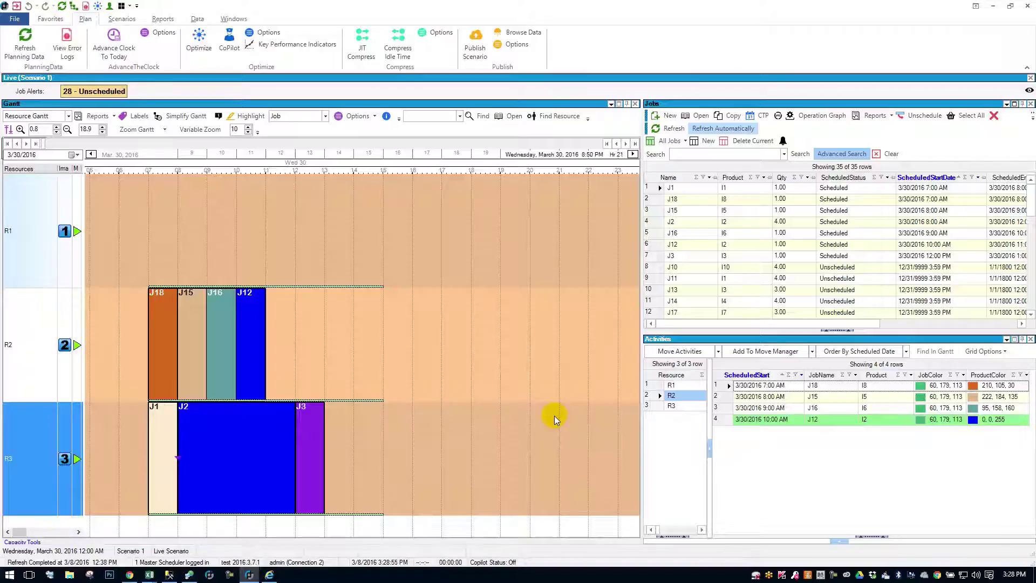
click(839, 543)
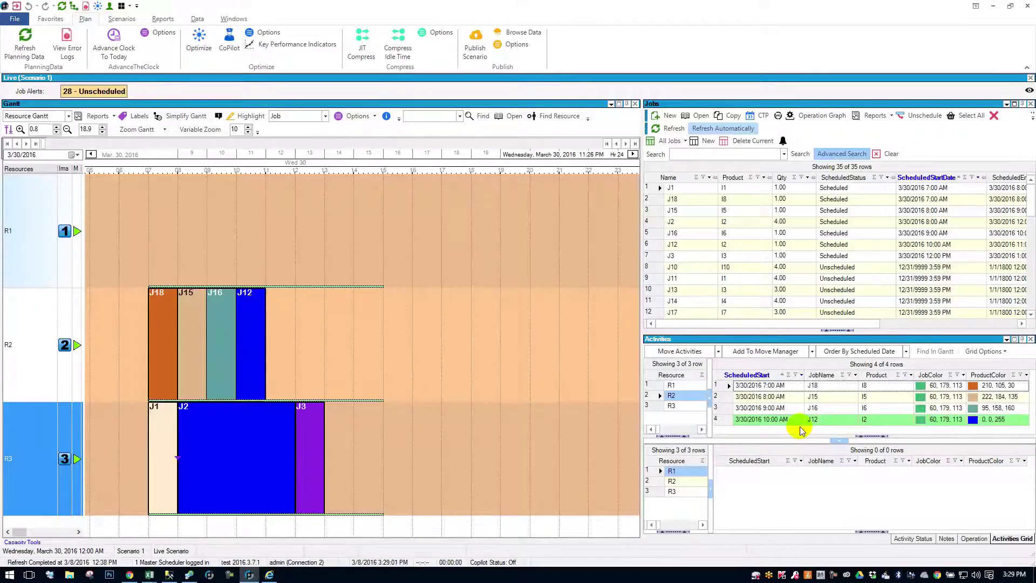
- Choose R1 in the lower grid and drag R2's J18, J15, J16 and J12 onto it
click(661, 474)
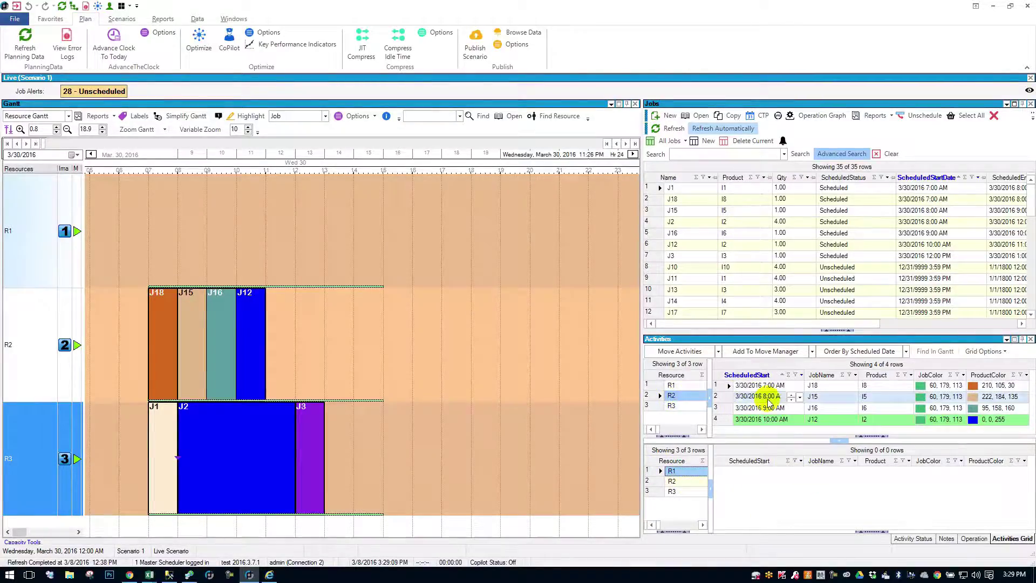
click(770, 423)
drag(727, 384, 732, 420)
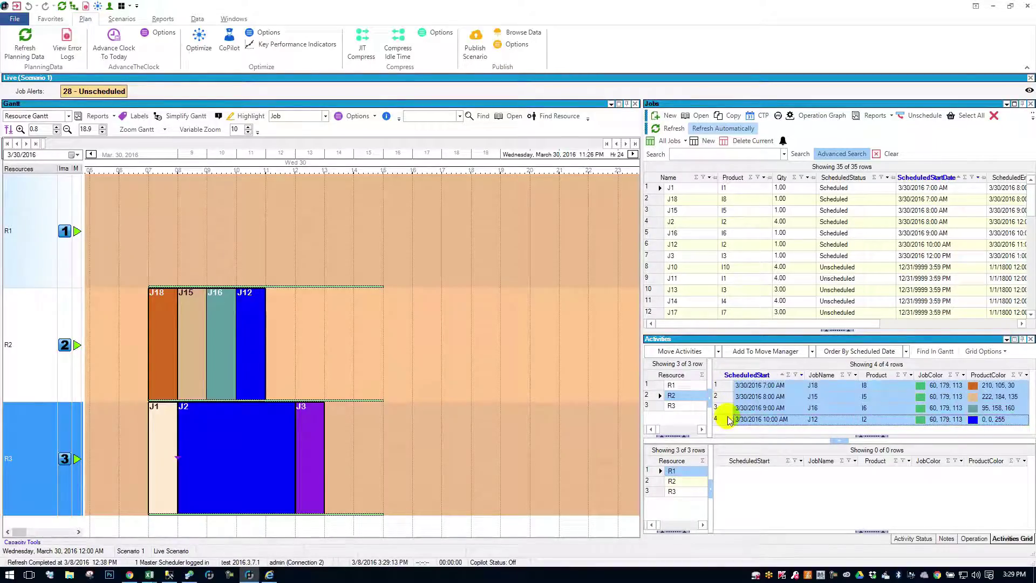
click(780, 397)
drag(781, 396, 767, 484)
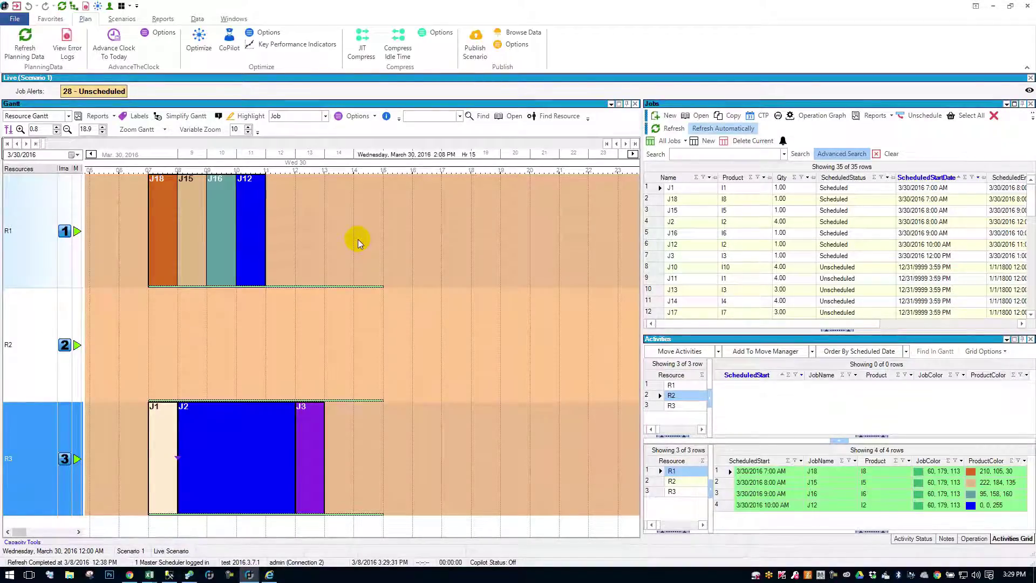
- List R1's activities, then R3's activities, in the first Activities grid
click(248, 254)
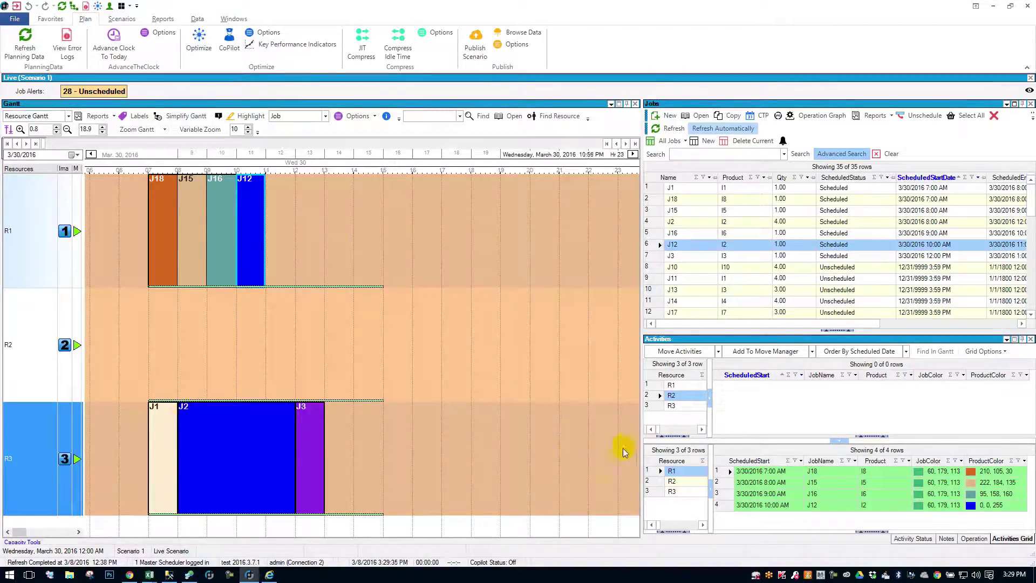
click(660, 385)
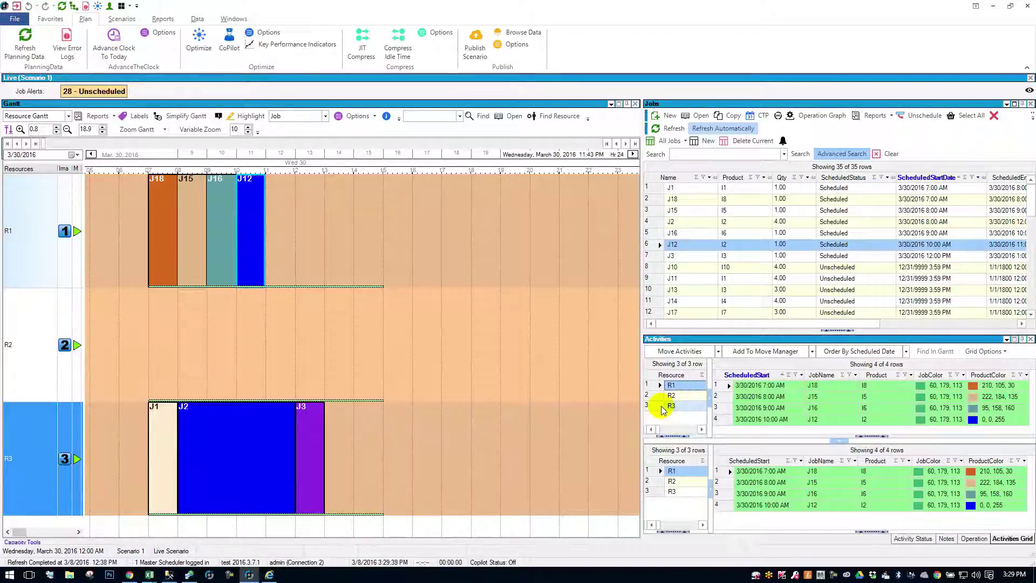
click(669, 405)
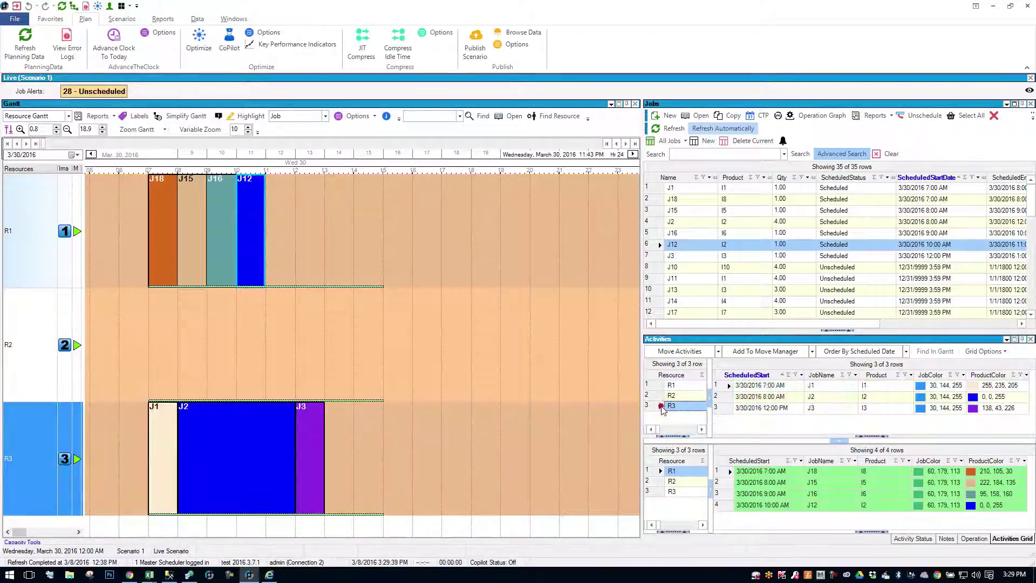
- Select the J1, J2 and J3 bars on R3 in the Gantt to inspect them
click(161, 423)
click(220, 428)
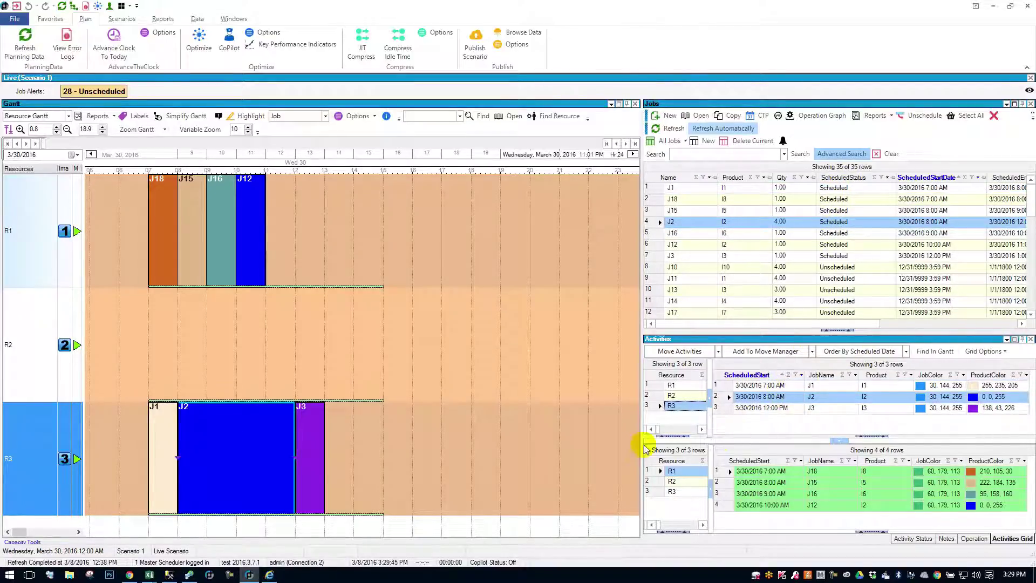
click(314, 453)
click(245, 449)
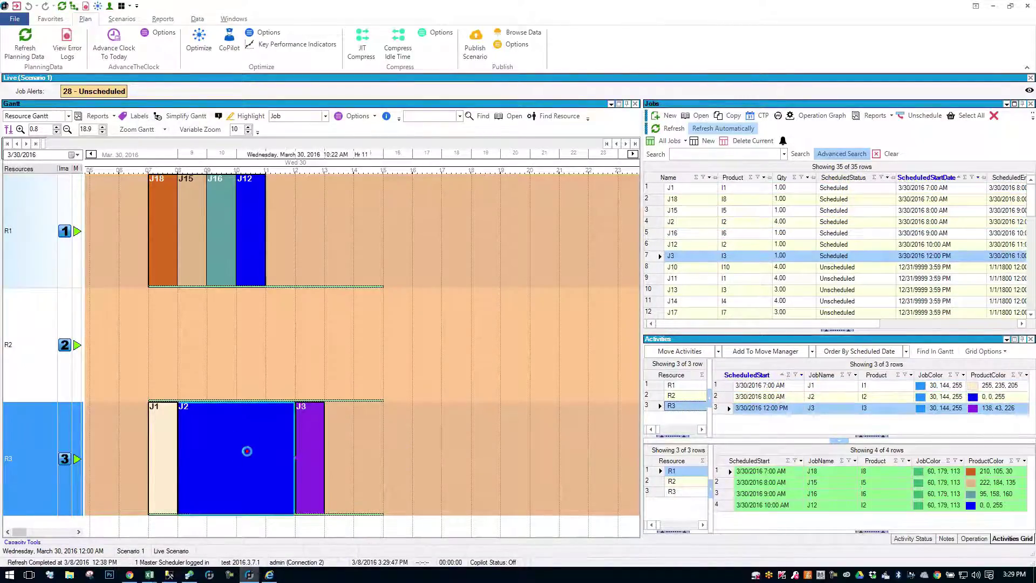
click(164, 456)
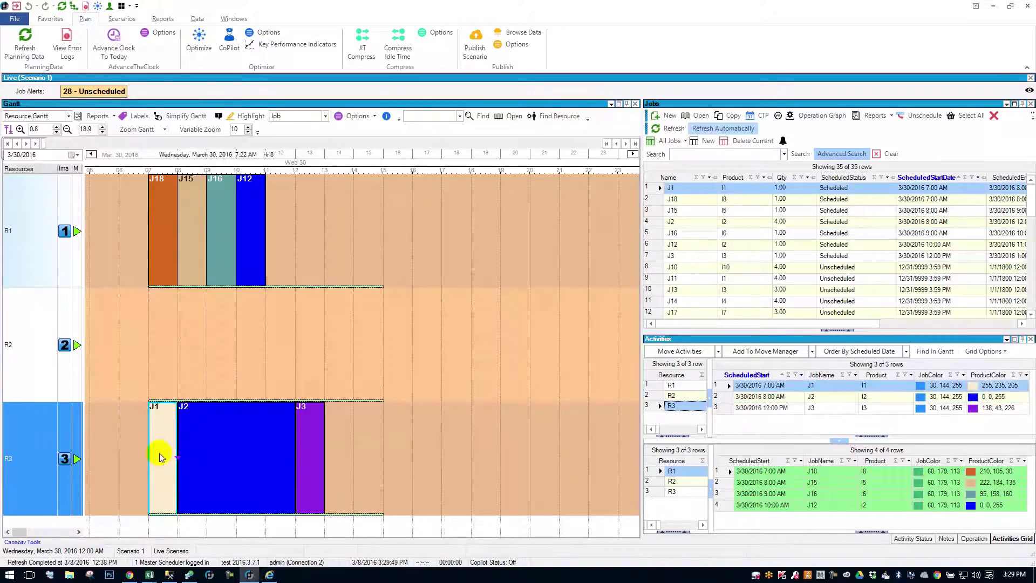